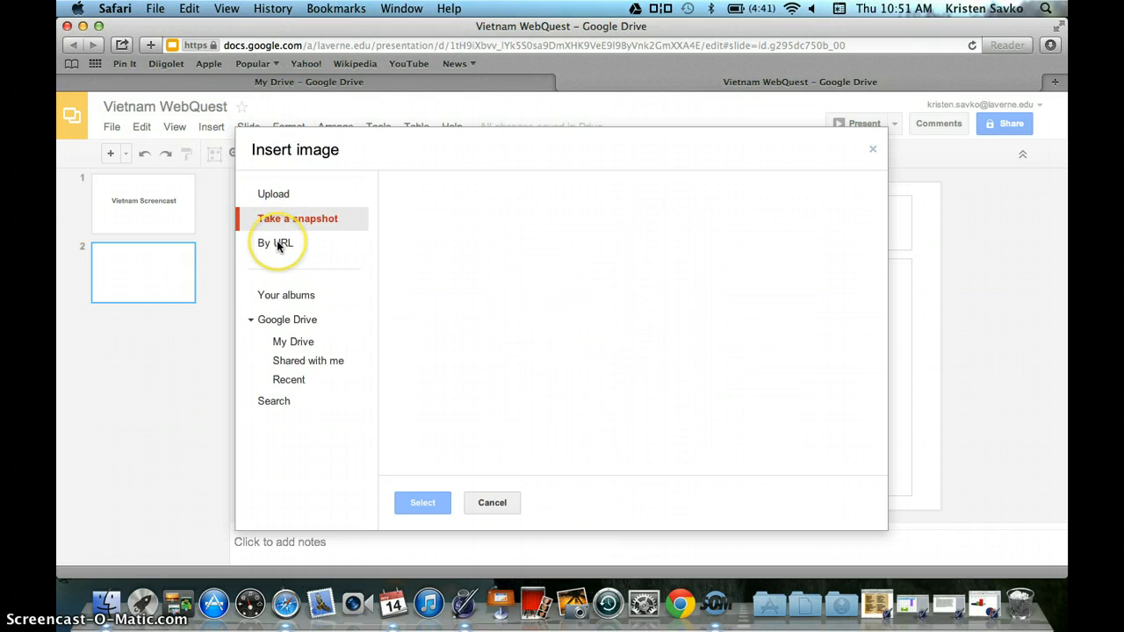
Search Google images for "Veitnam" within the image insertion dialog
left_click(277, 243)
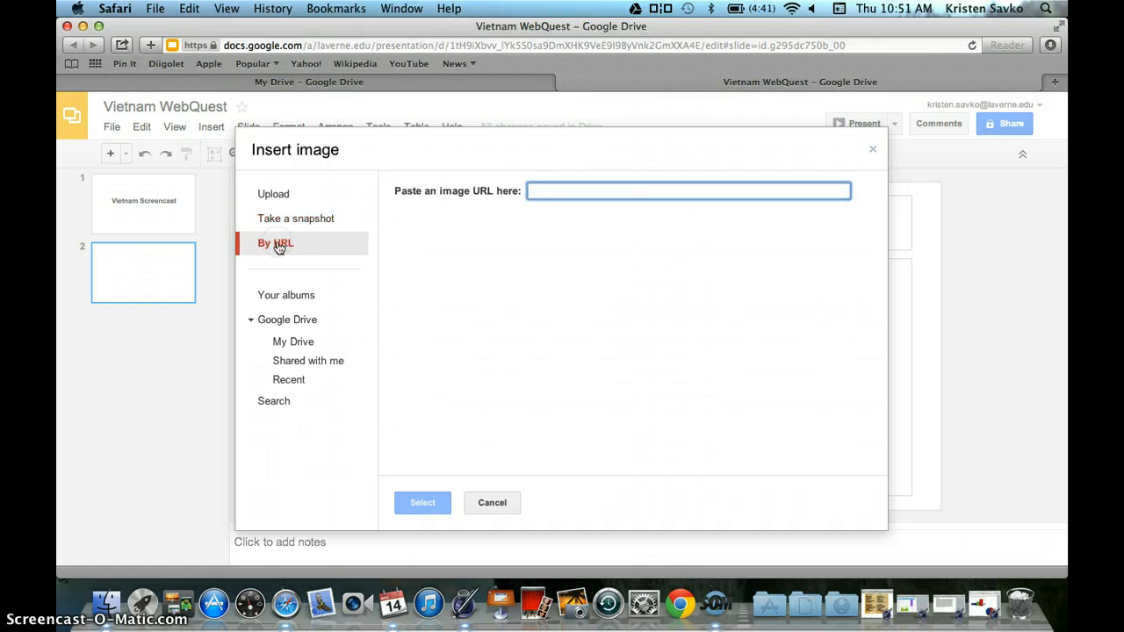
left_click(571, 201)
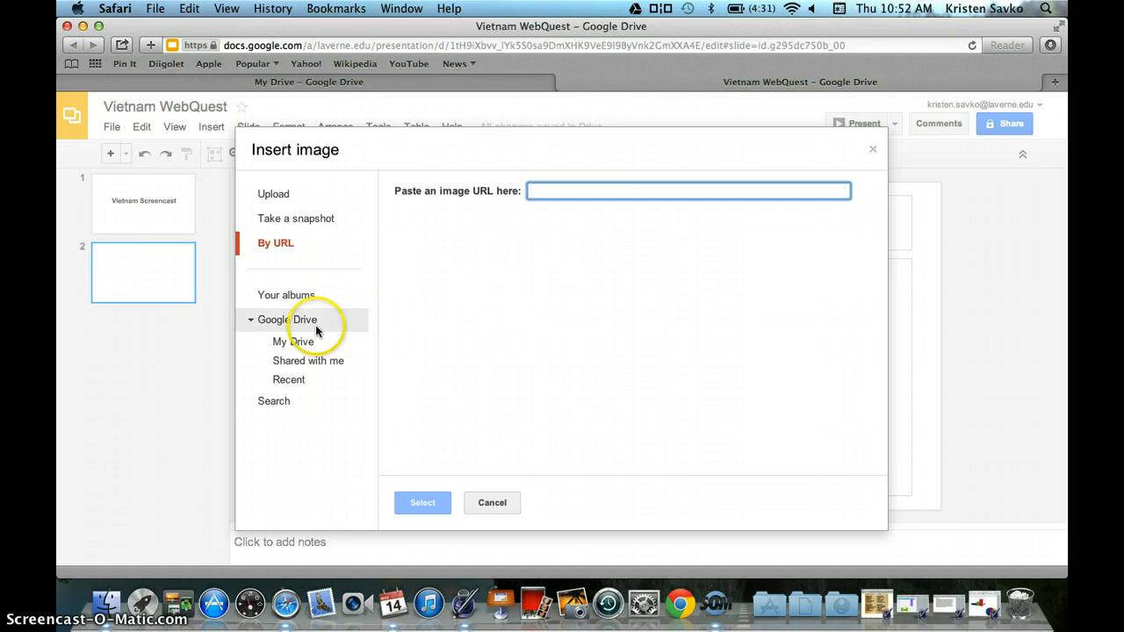
left_click(273, 402)
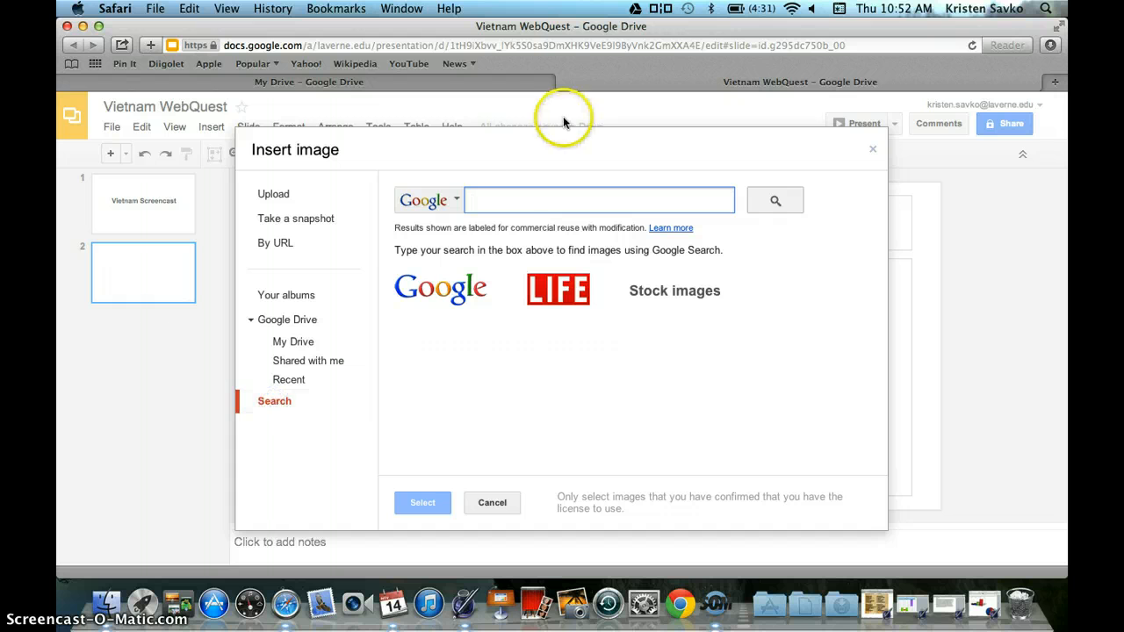
type("Veitnam")
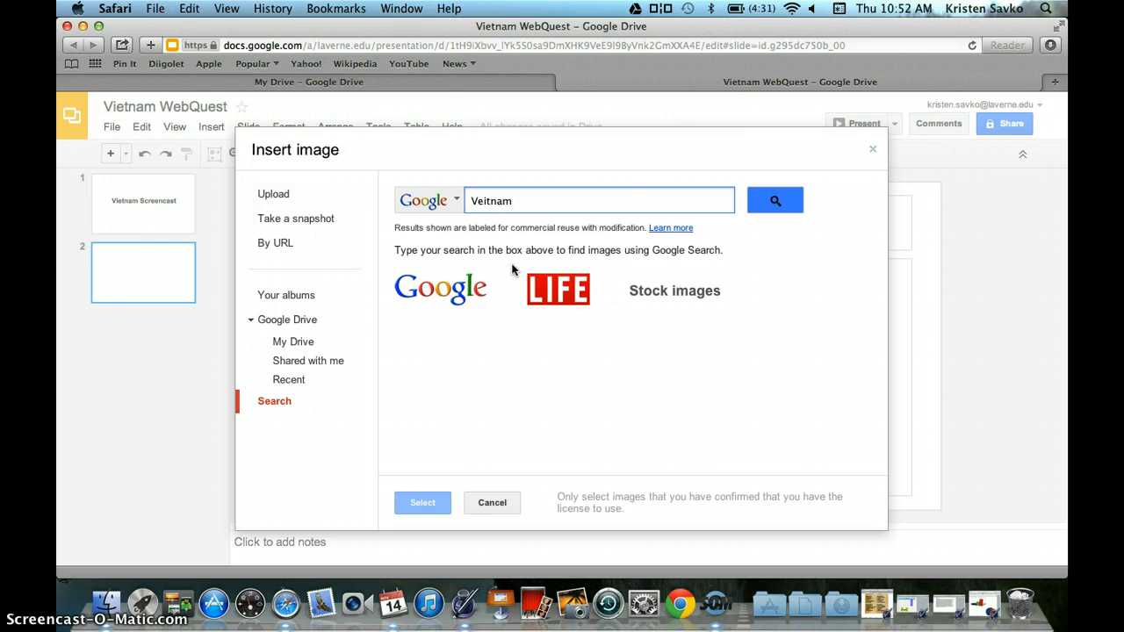
left_click(777, 200)
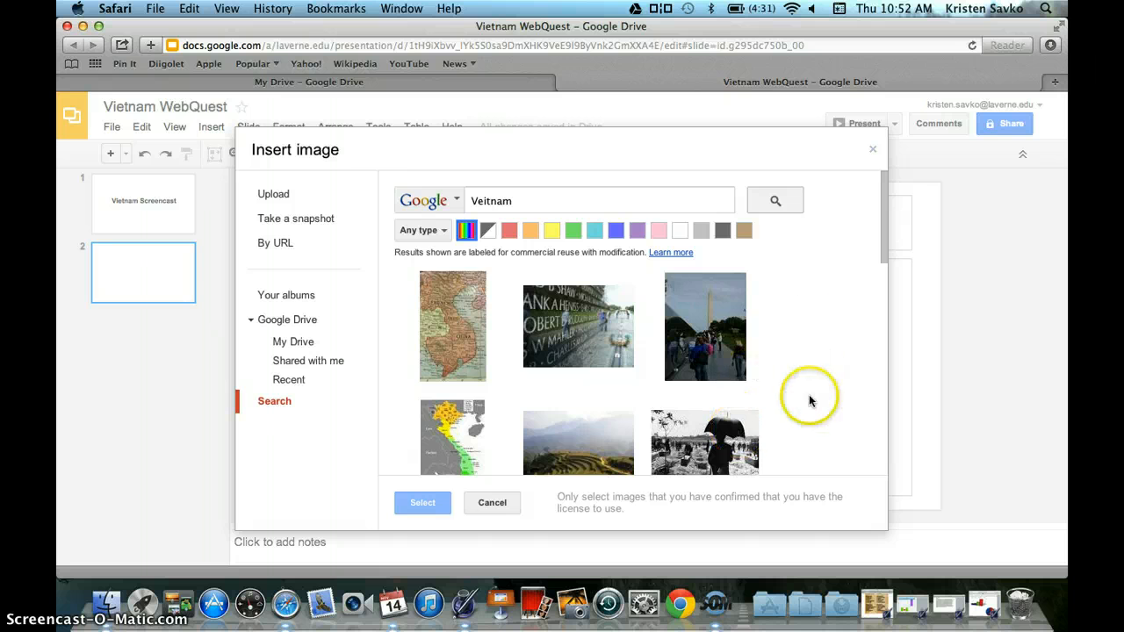
Insert the old map of French Indo-China from the image search results into slide 2
scroll(809, 401, "down", 10)
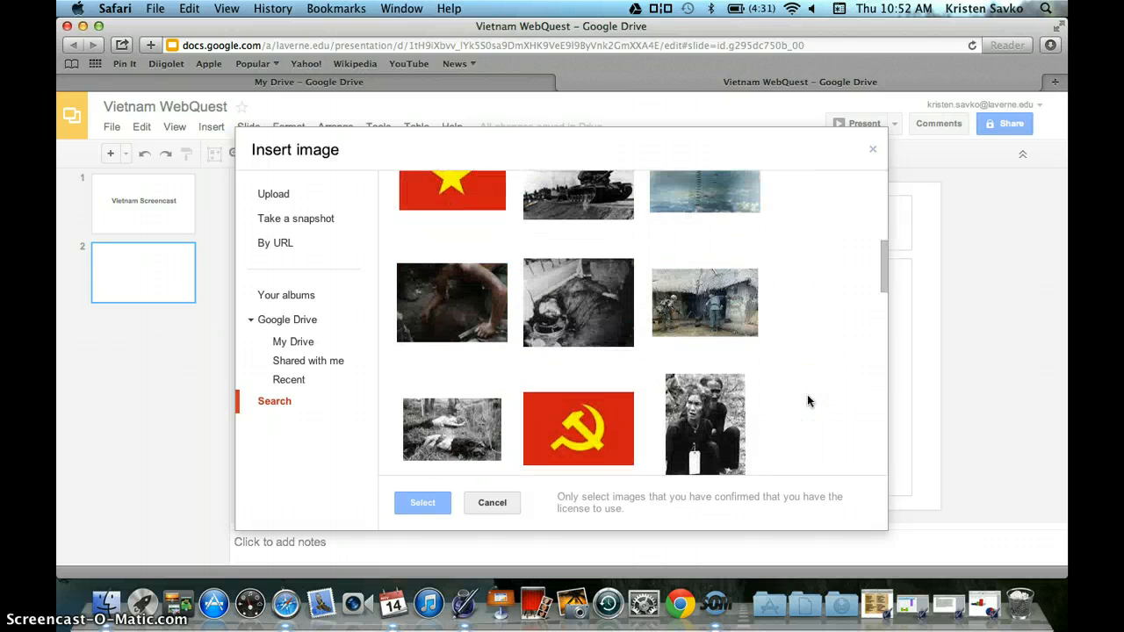
scroll(807, 402, "up", 10)
left_click(448, 318)
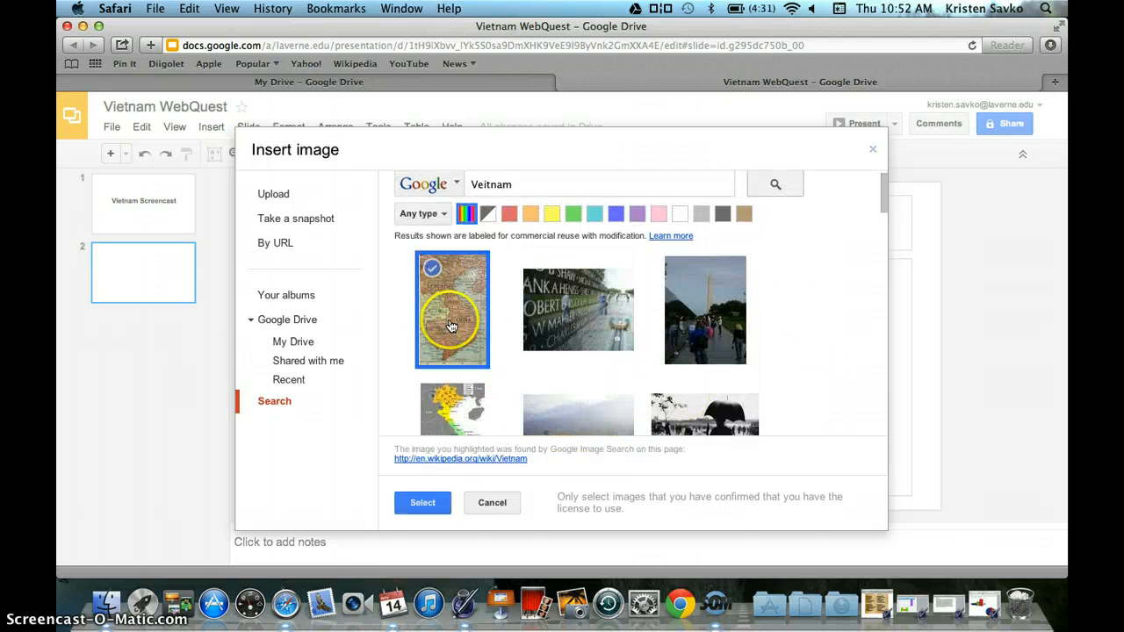
left_click(425, 503)
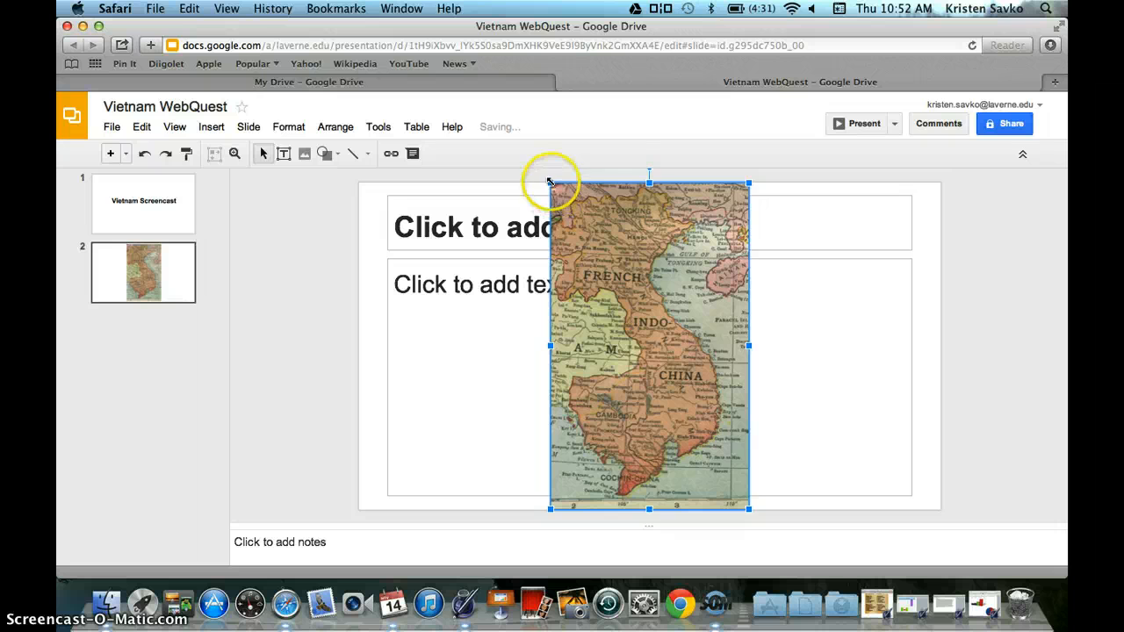
Shrink the map image and place it along the right side of the slide's body area
left_click_drag(660, 327, 662, 326)
left_click_drag(705, 393, 850, 338)
left_click(632, 431)
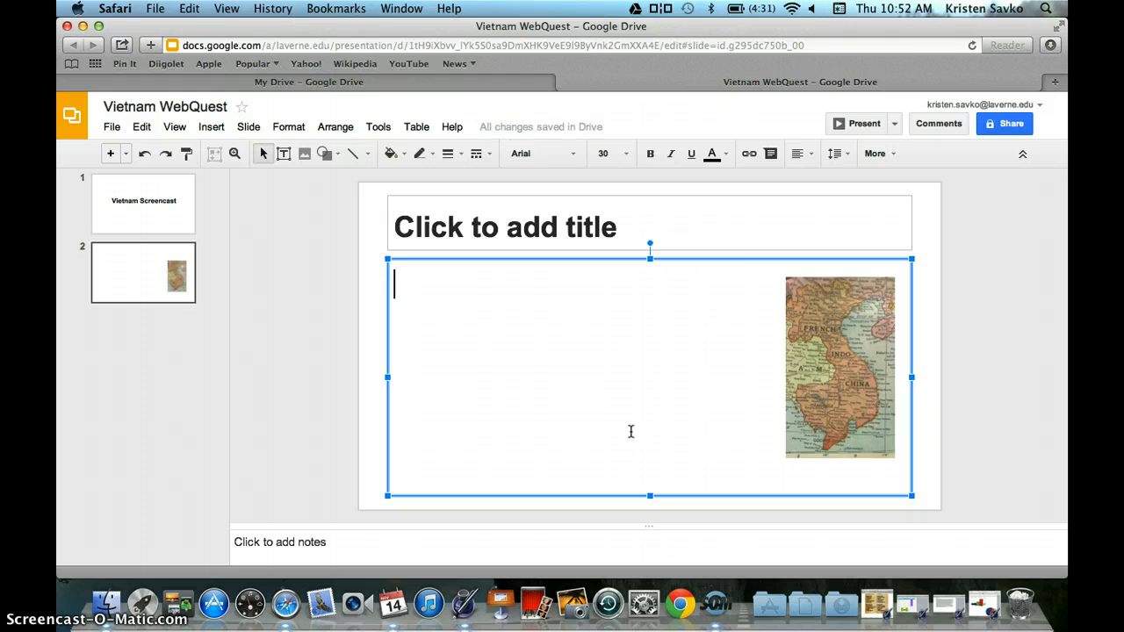
Insert a hyperlink with the text "Link" in the slide's body text box, using the address copied from the My Drive page
left_click(630, 431)
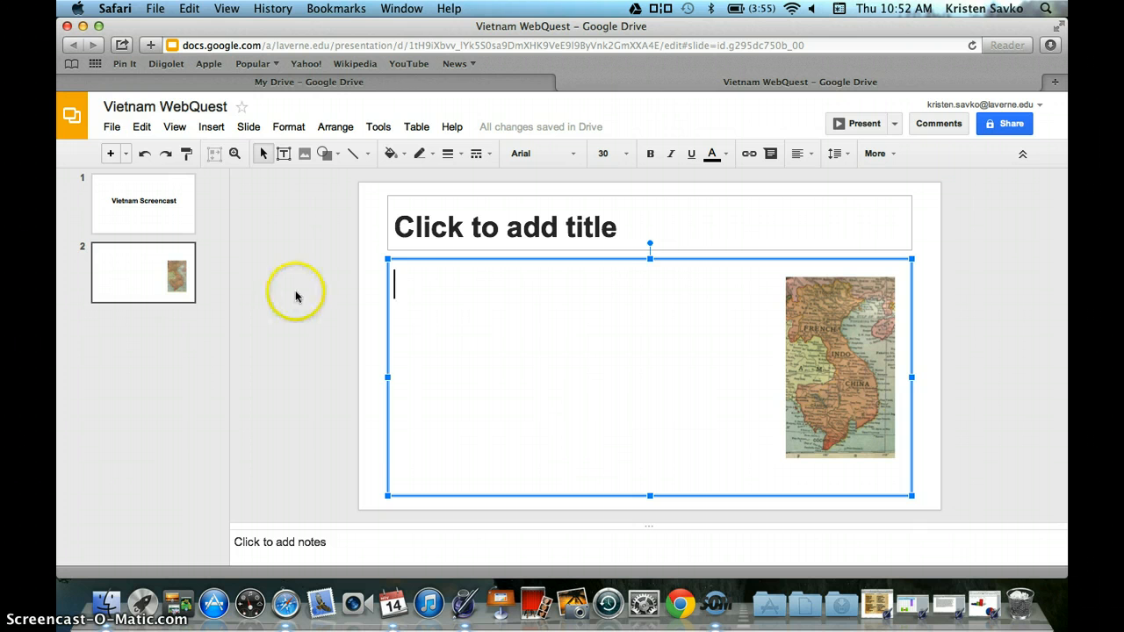
left_click(112, 126)
mouse_move(210, 129)
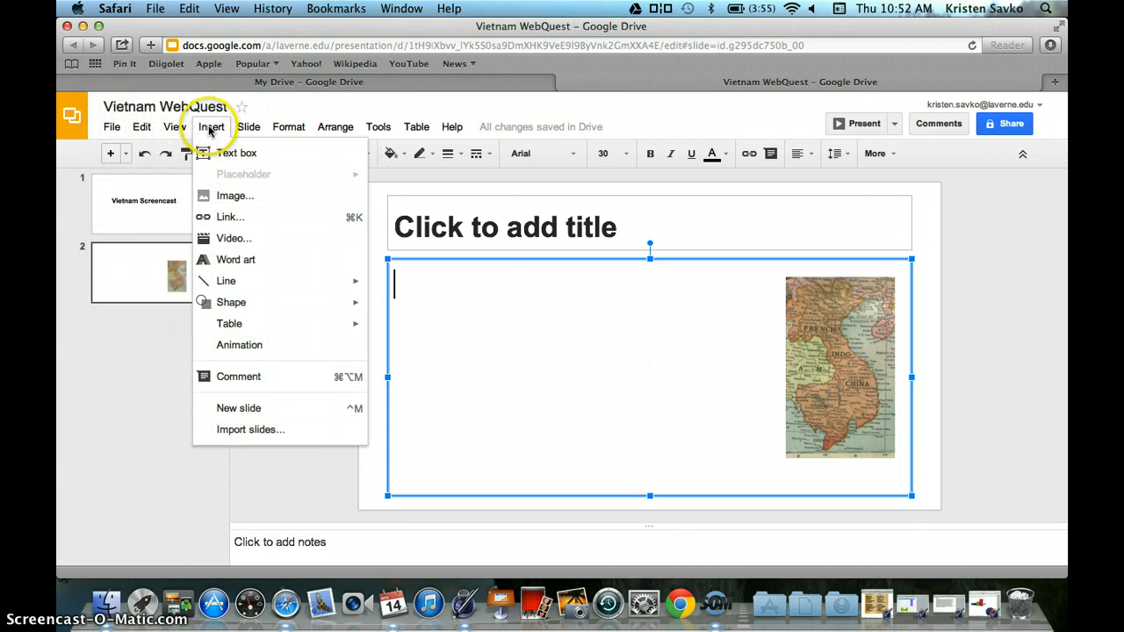
left_click(231, 217)
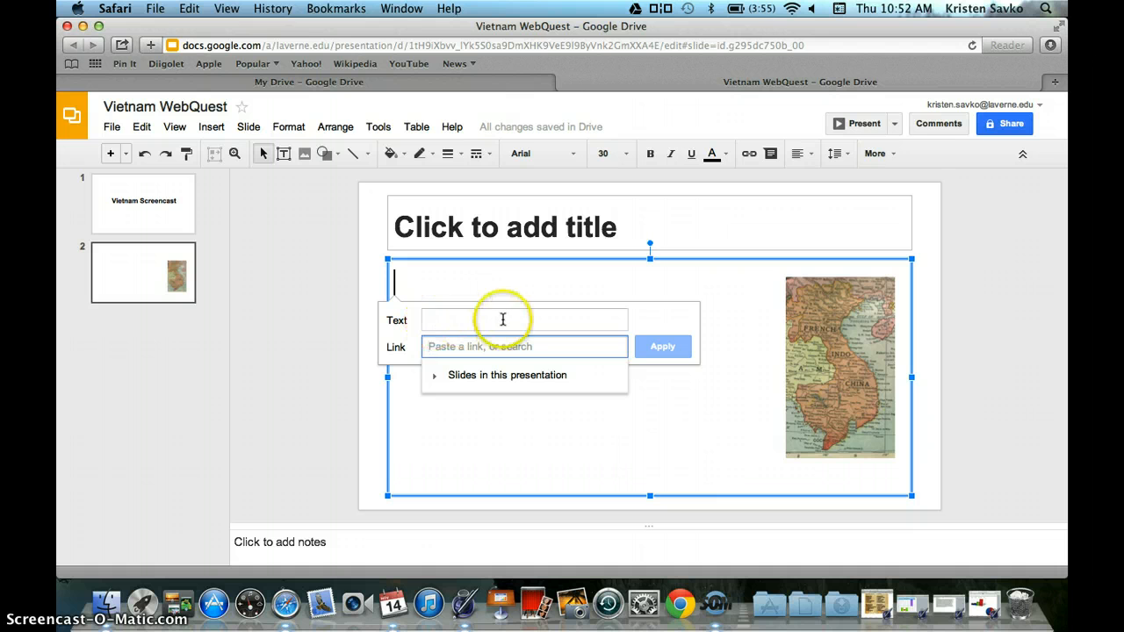
left_click(413, 80)
left_click(384, 48)
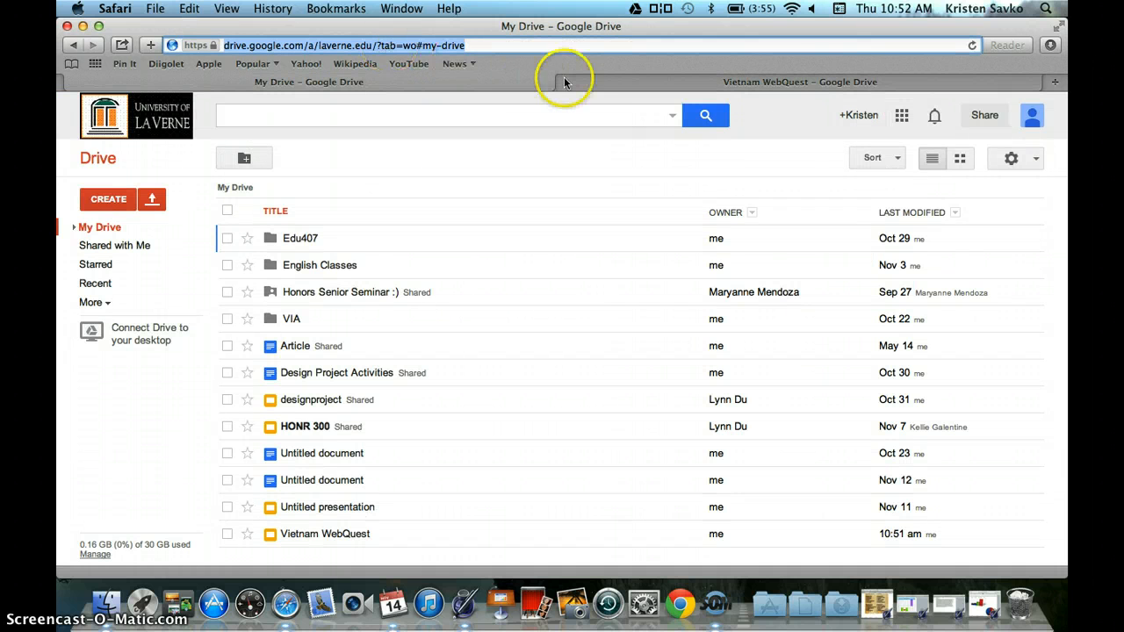
left_click(600, 80)
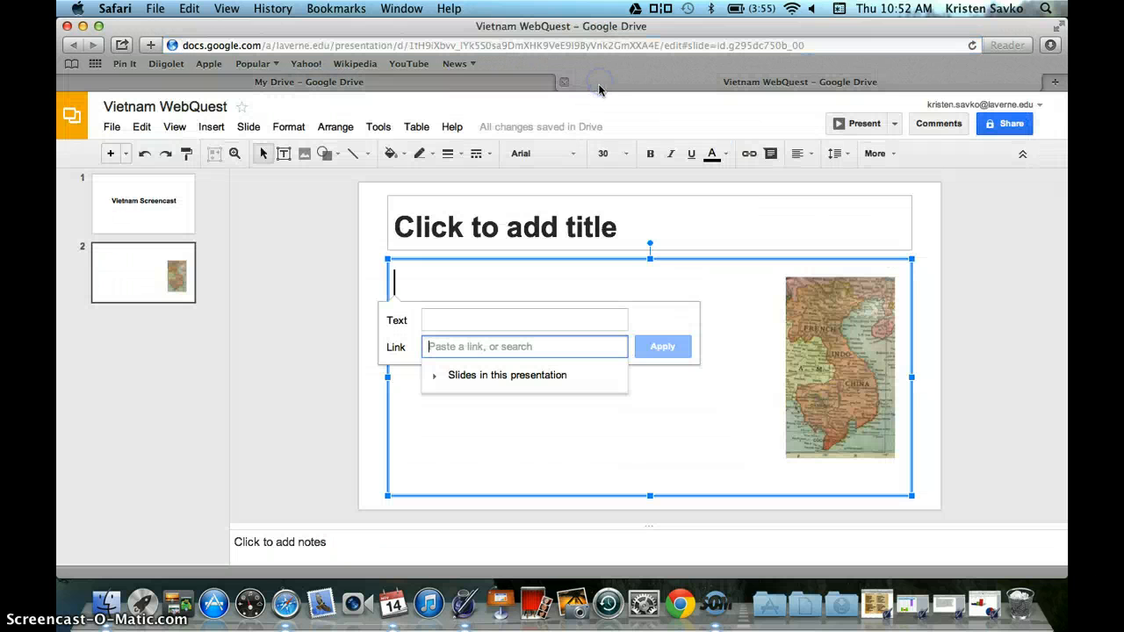
key("super+v")
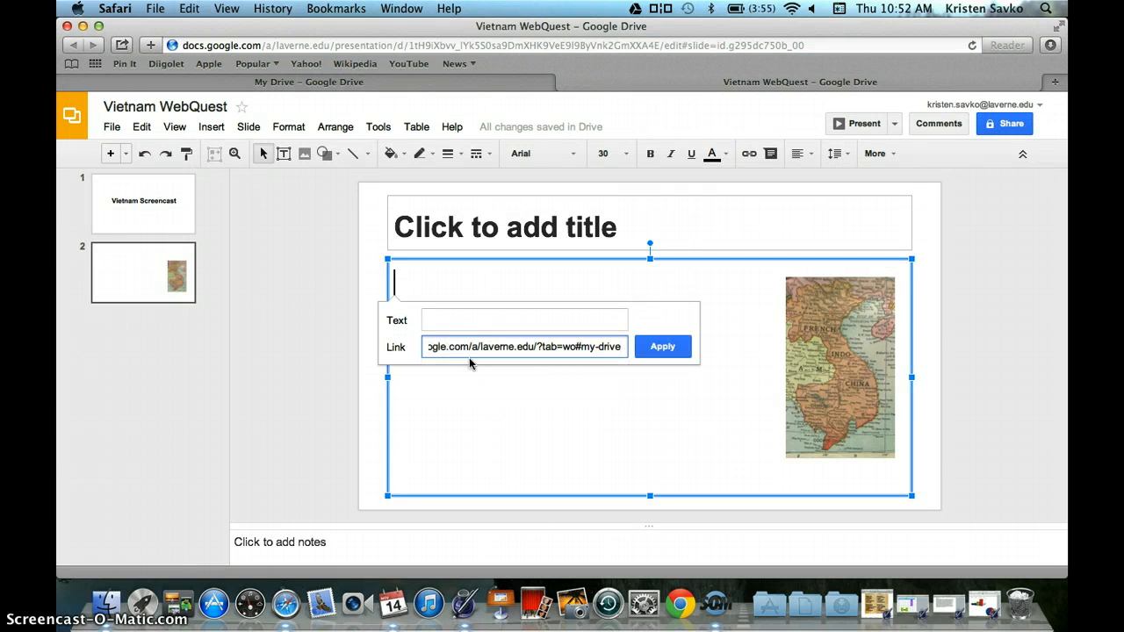
left_click(450, 319)
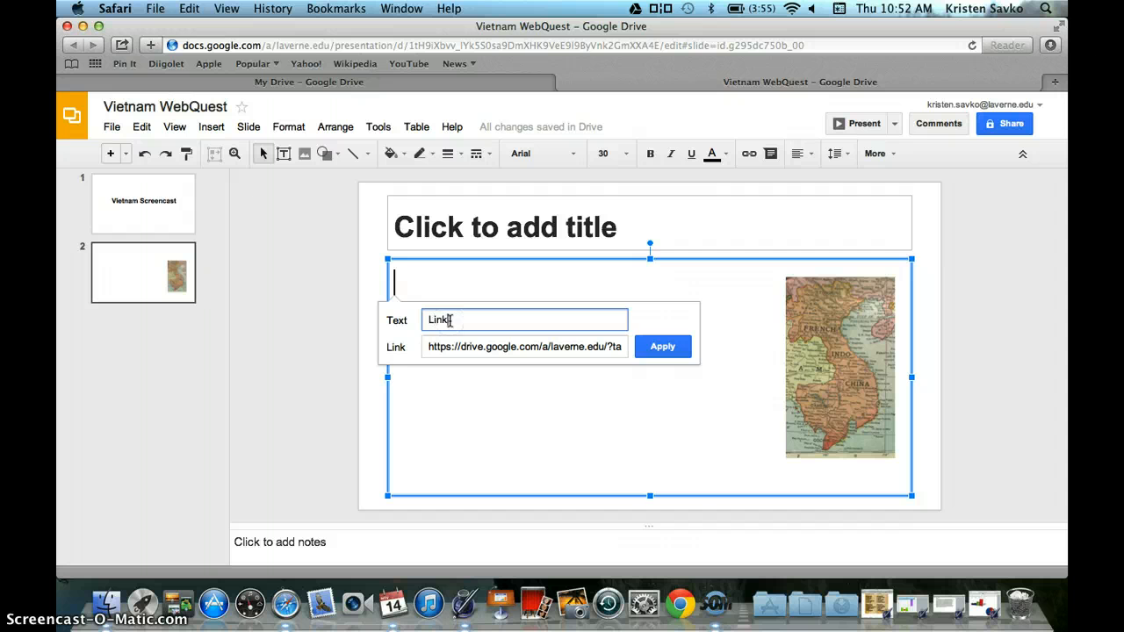
left_click(661, 346)
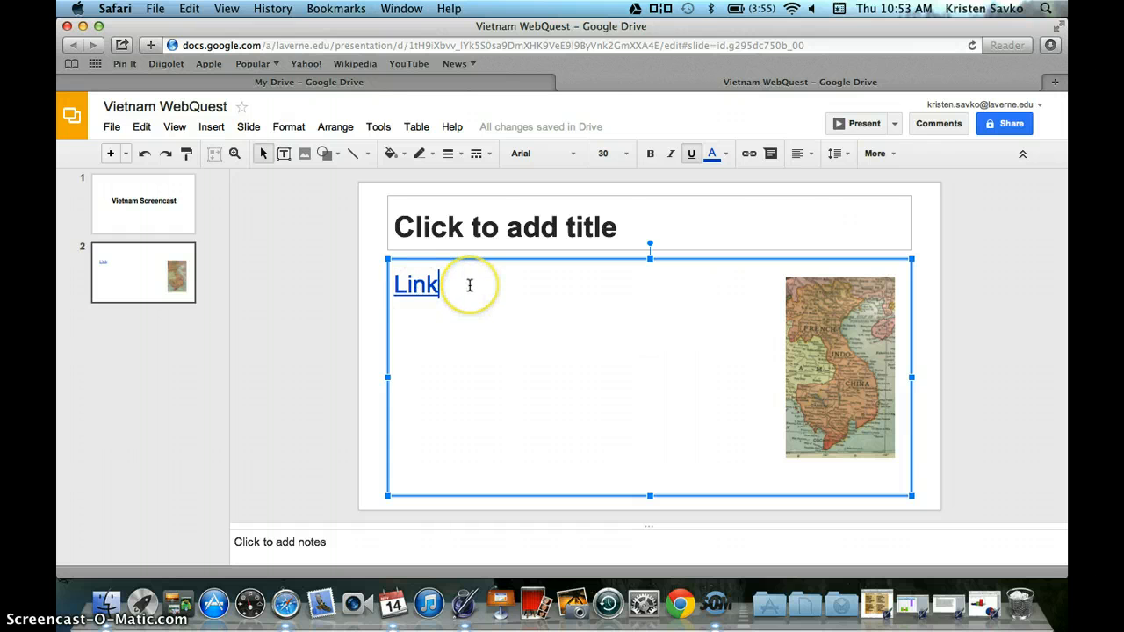
Start a new line below the link and begin inserting a video on the slide
key("Return")
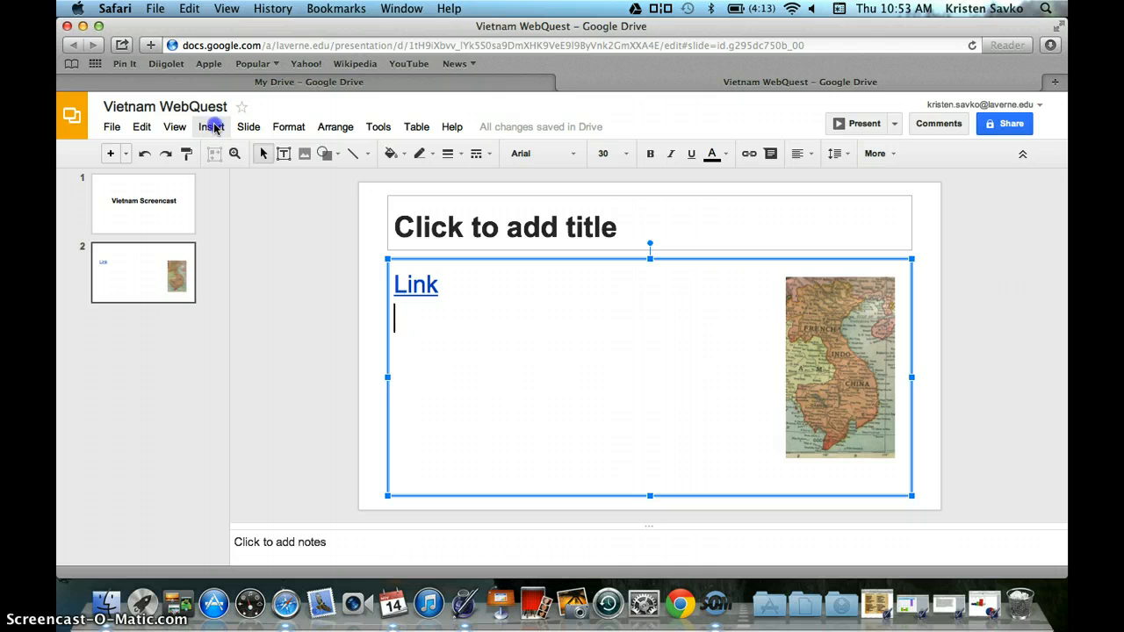
left_click(212, 127)
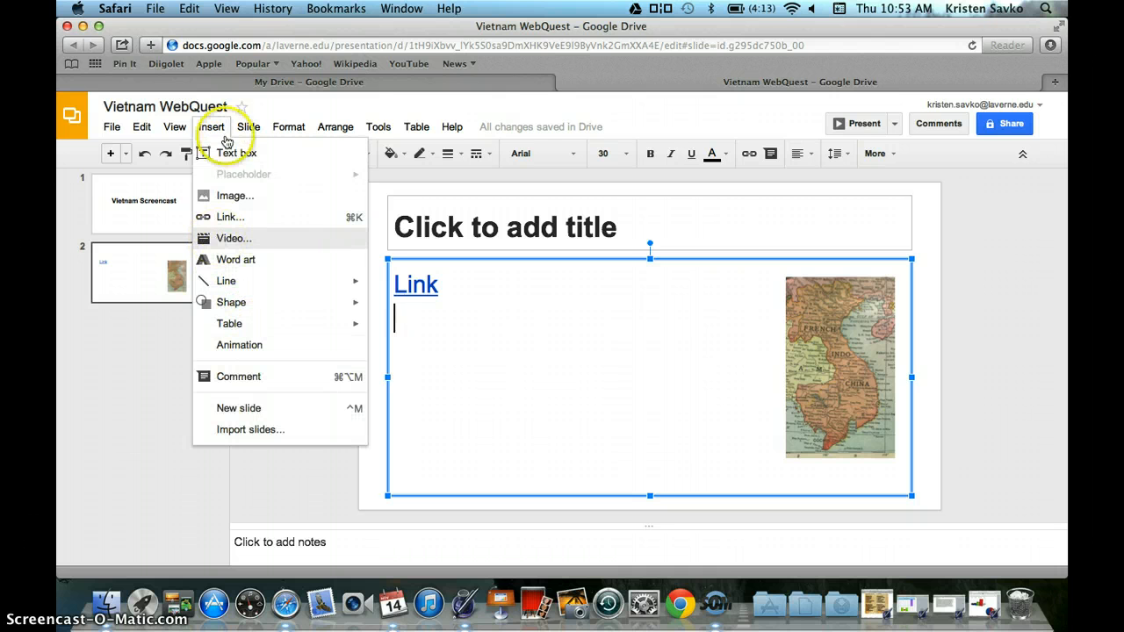
left_click(235, 241)
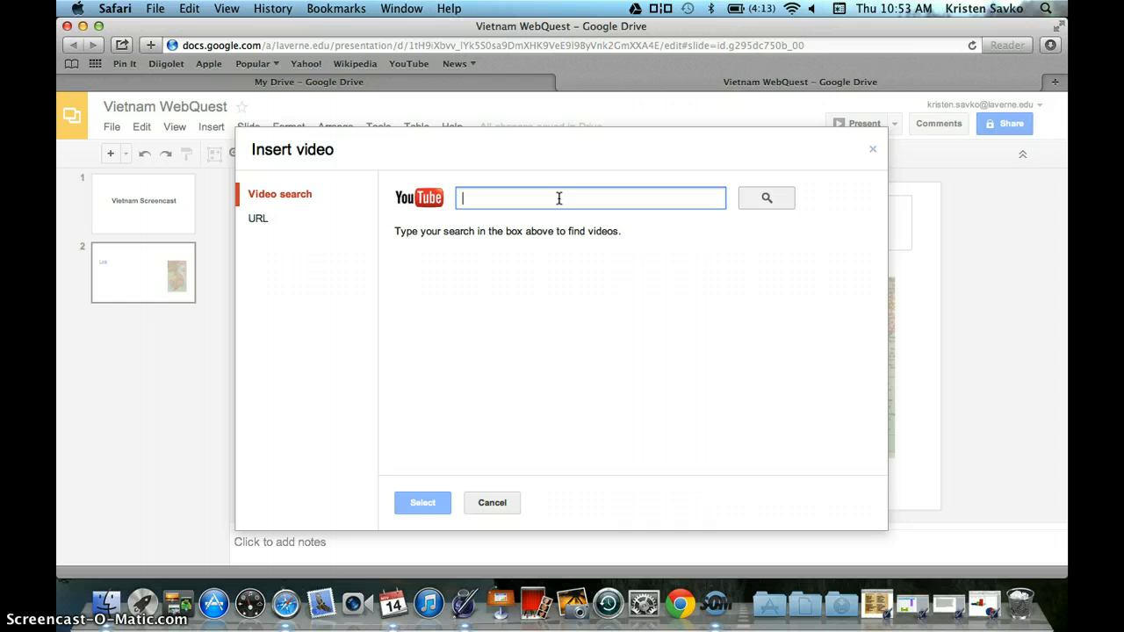
type("Vietnam War")
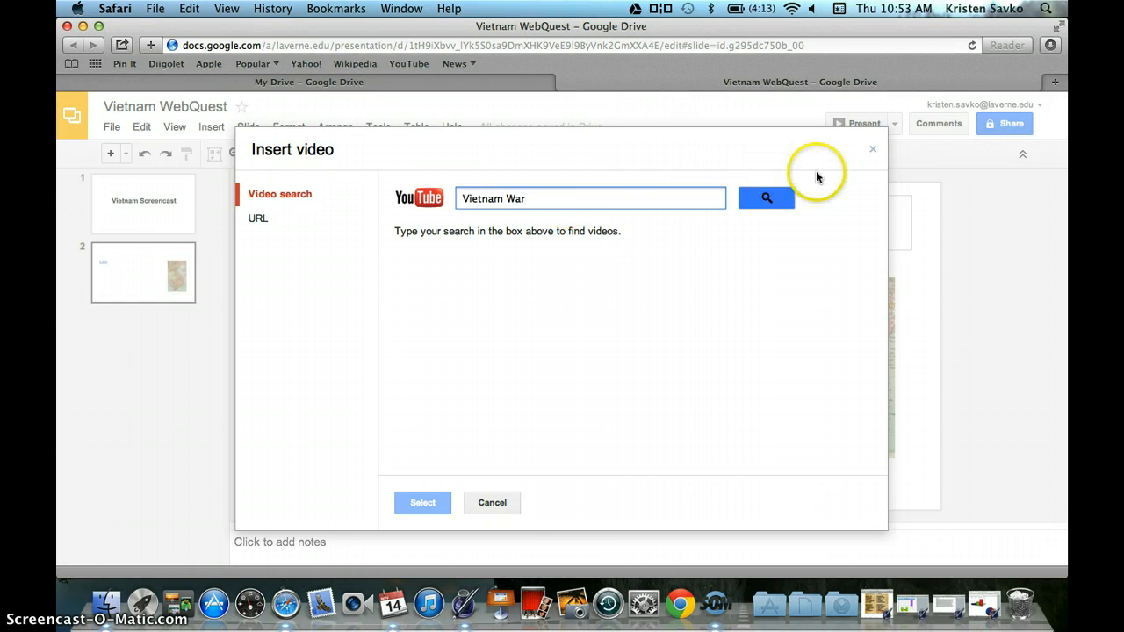
left_click(765, 199)
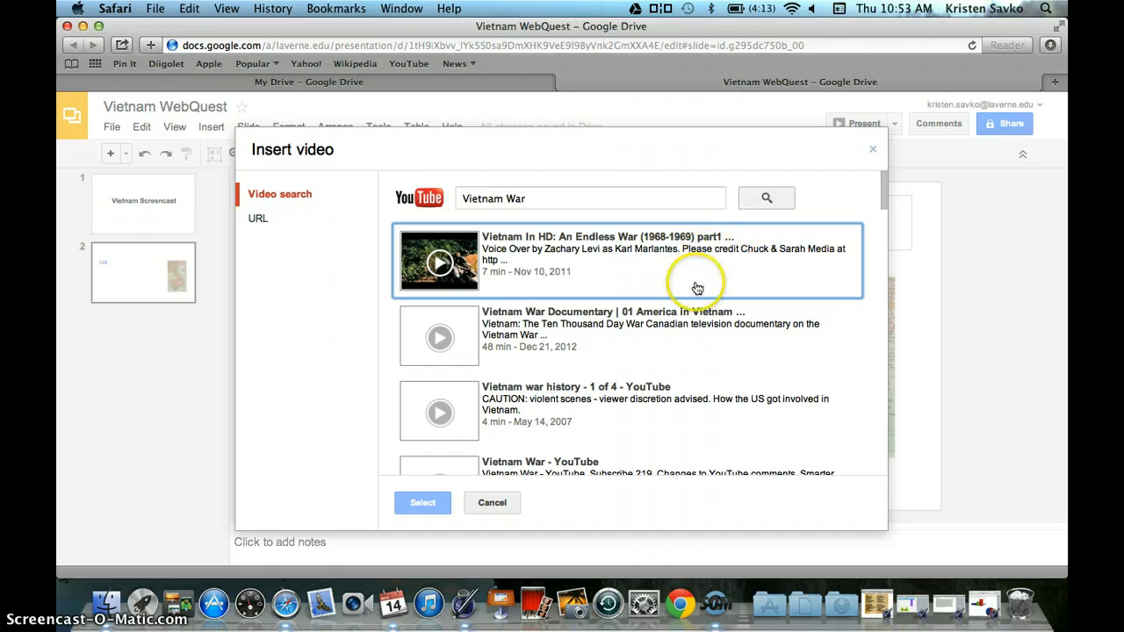
left_click(609, 271)
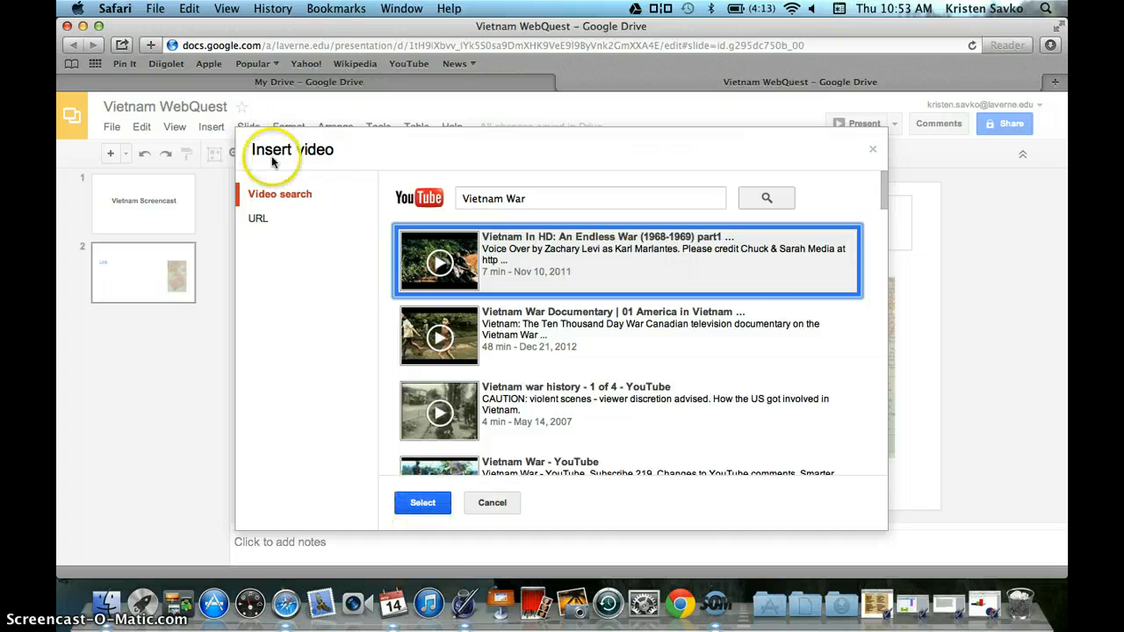
left_click(257, 221)
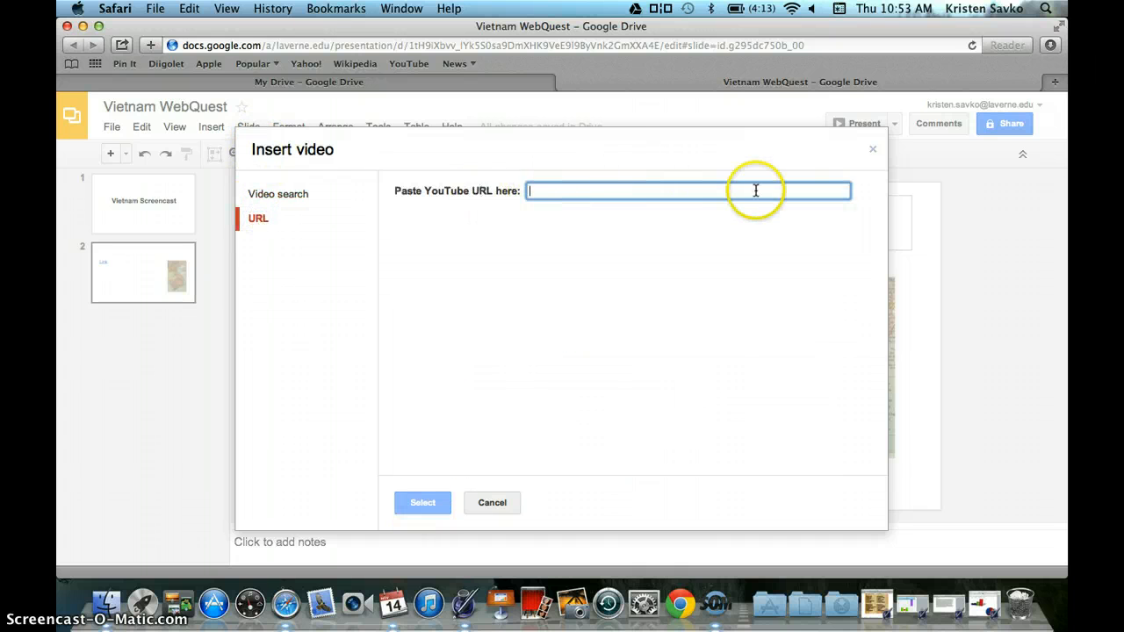
left_click(276, 199)
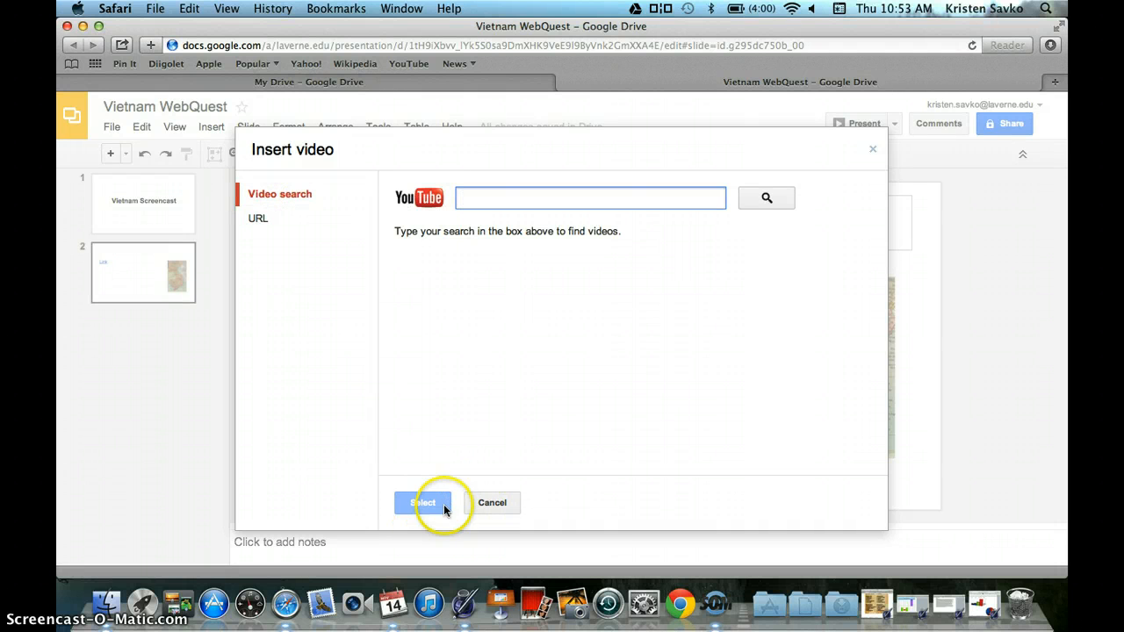
left_click(492, 503)
Search YouTube for "Vietnam war" and insert the video "Vietnam In HD: An Endless War (1968-1969) part1" into the slide
type("Viet")
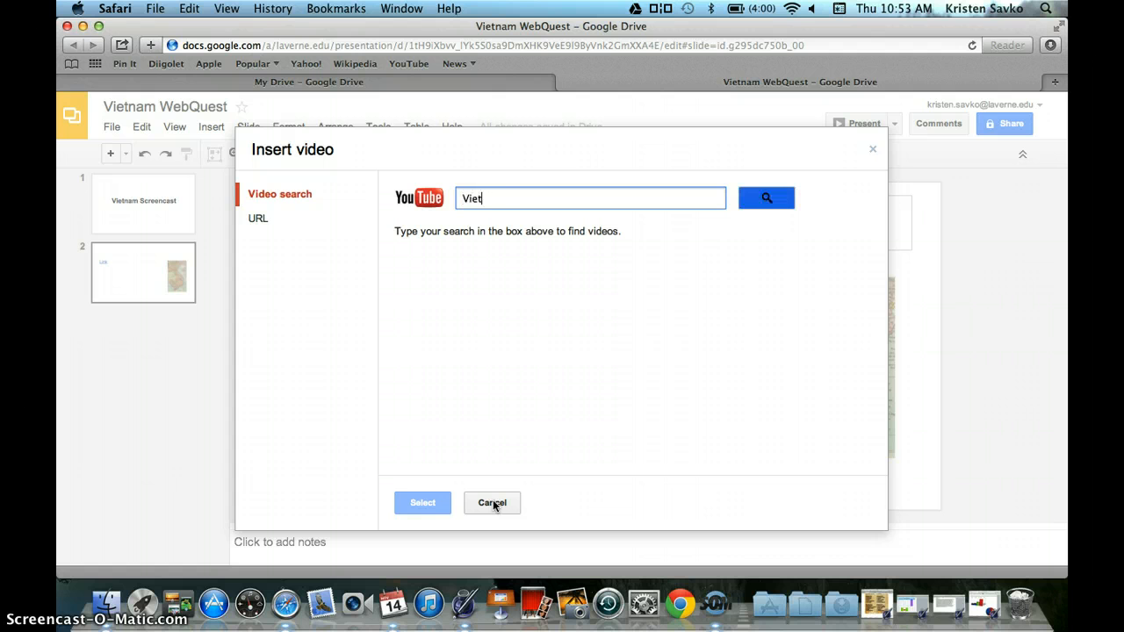
type("nam")
key("Return")
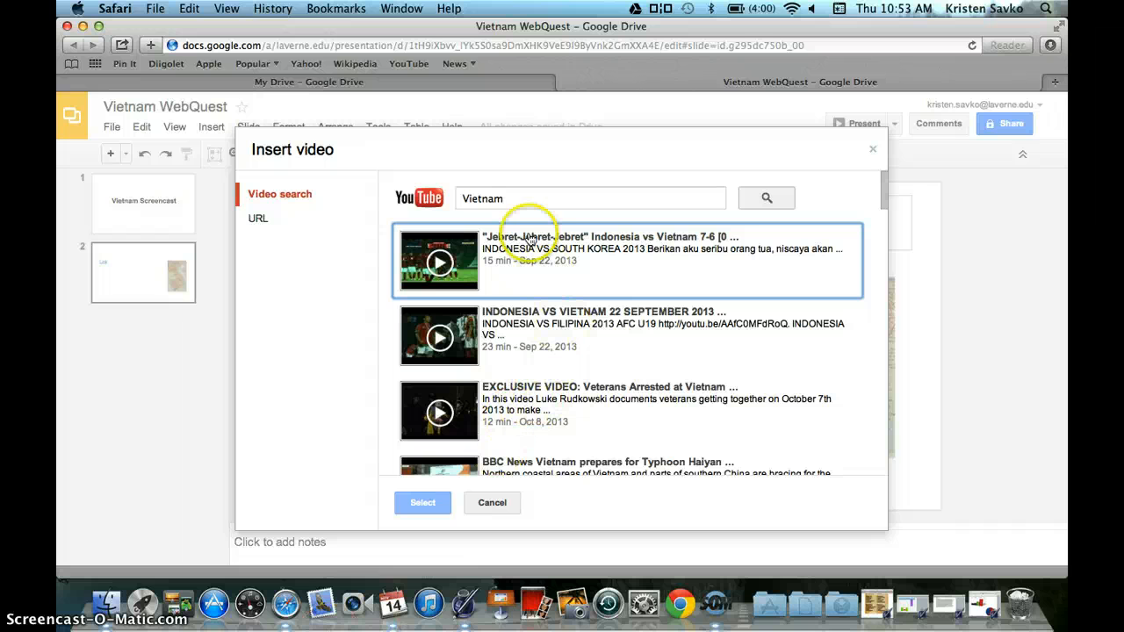
left_click(524, 198)
type("war")
key("Return")
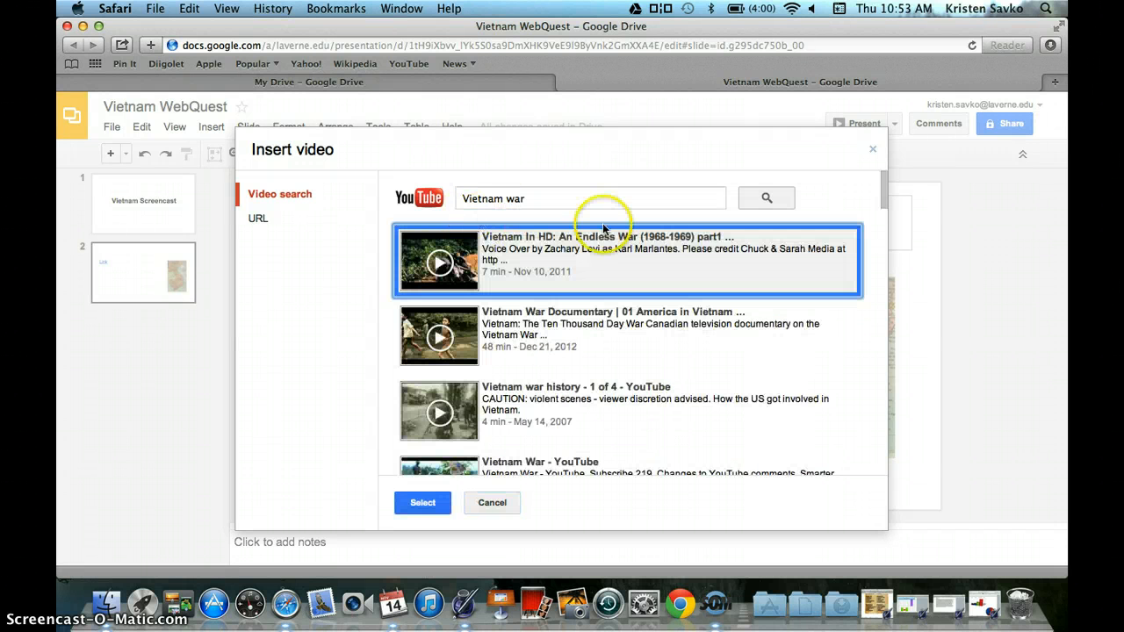
left_click(422, 505)
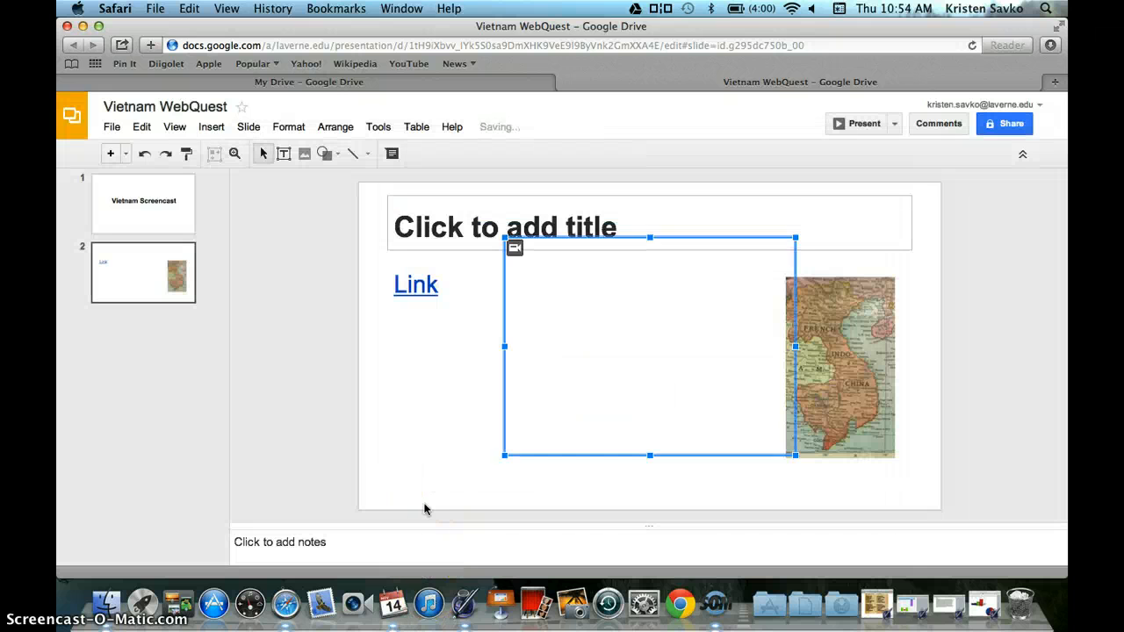
Move the video so it sits below the title, between the link and the map image
left_click(643, 412)
left_click_drag(672, 345, 605, 362)
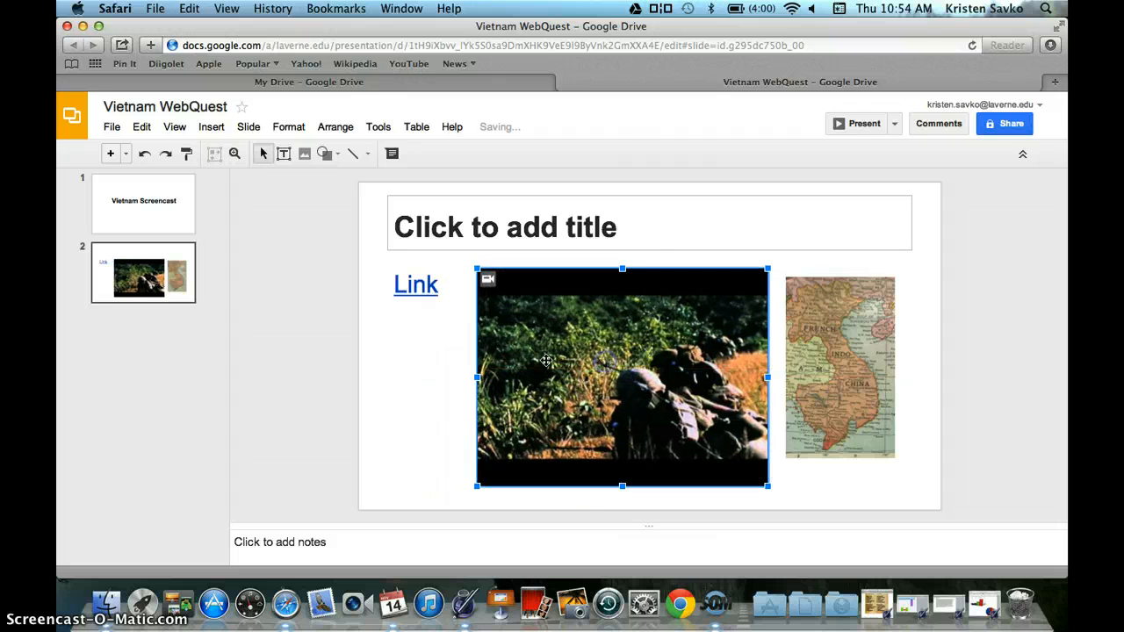
left_click(419, 395)
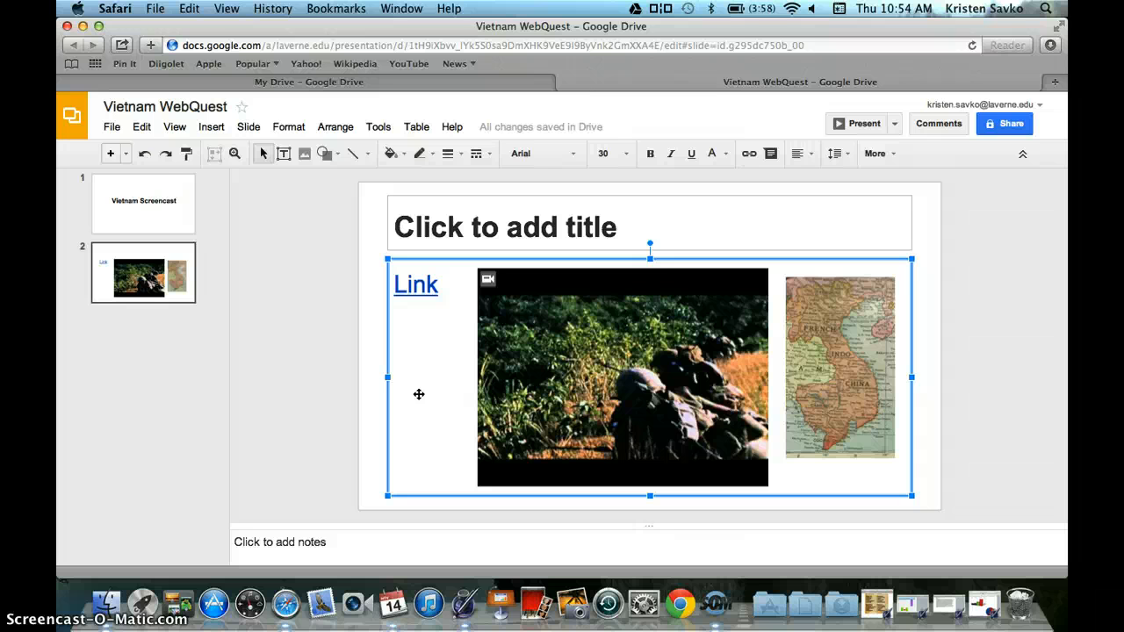
left_click(348, 86)
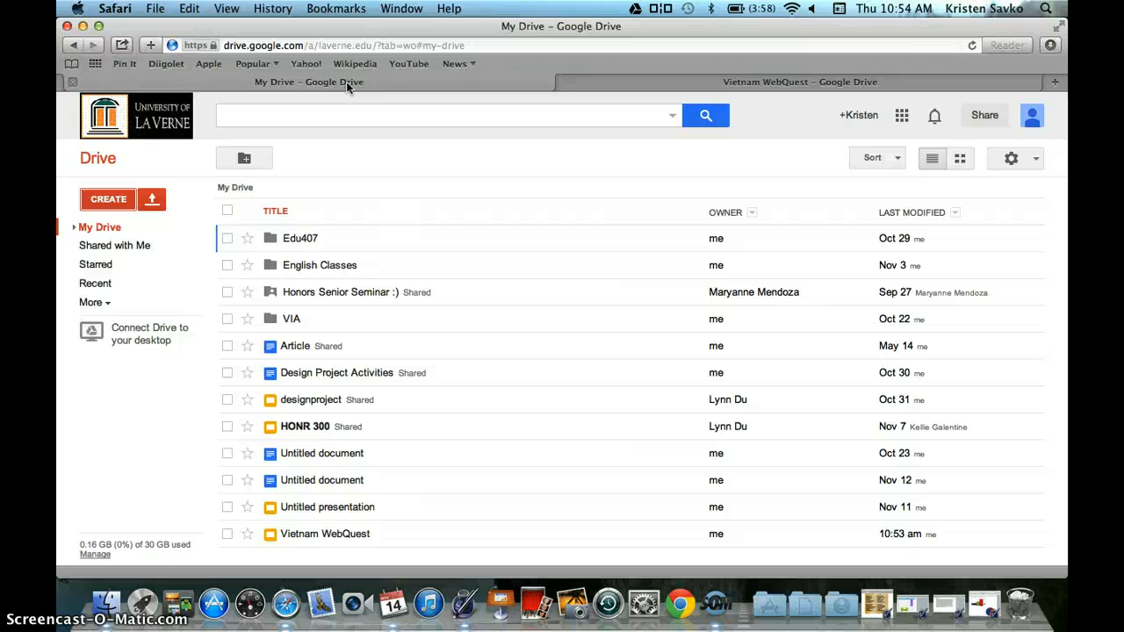
left_click(685, 84)
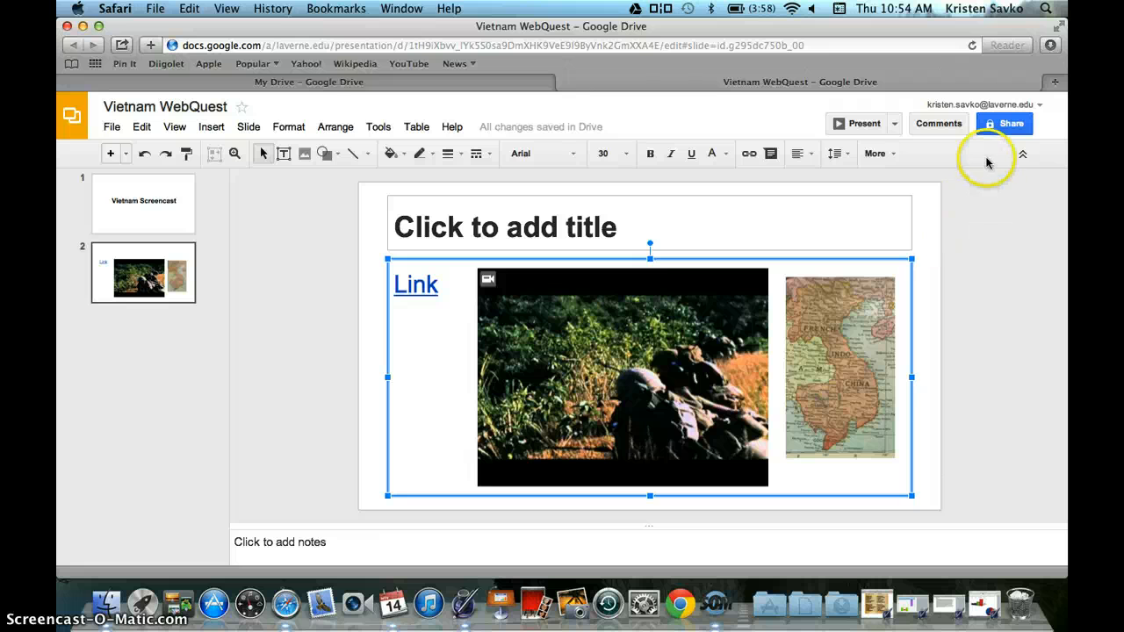
Try out inviting a collaborator in the presentation's sharing settings, with placeholder text as the invitee
left_click(1002, 125)
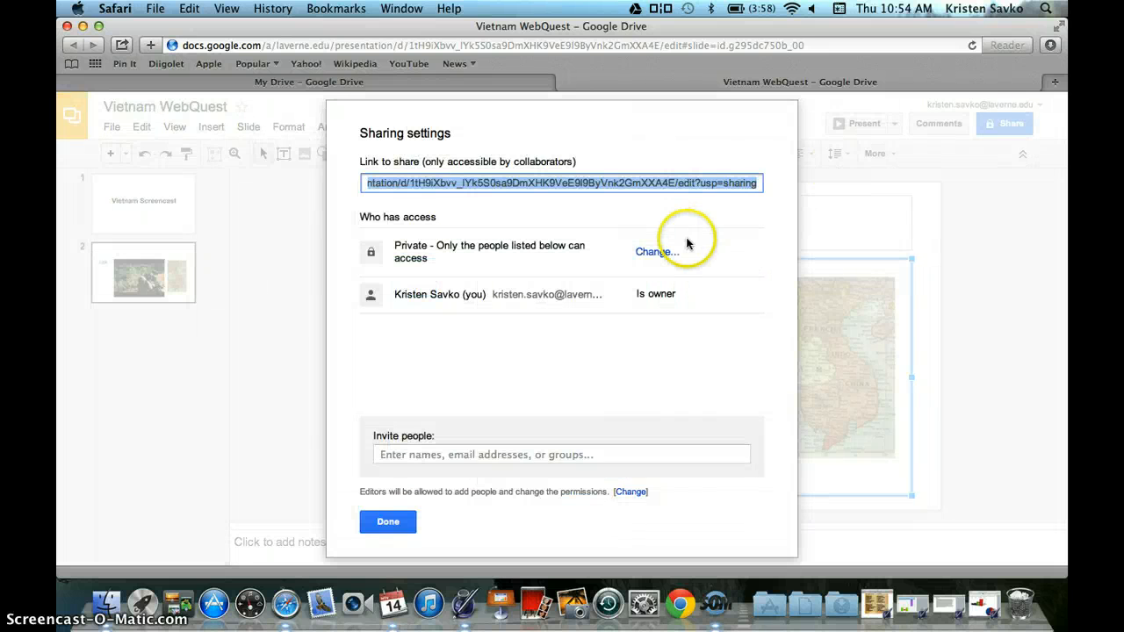
left_click(397, 456)
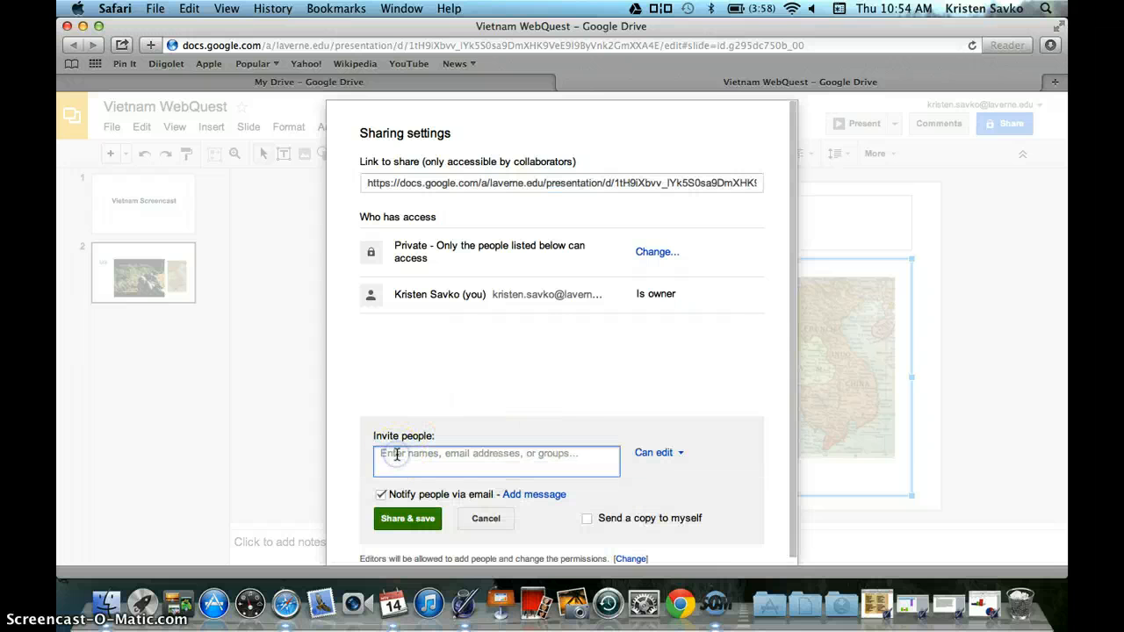
type("ksdlfdkslf")
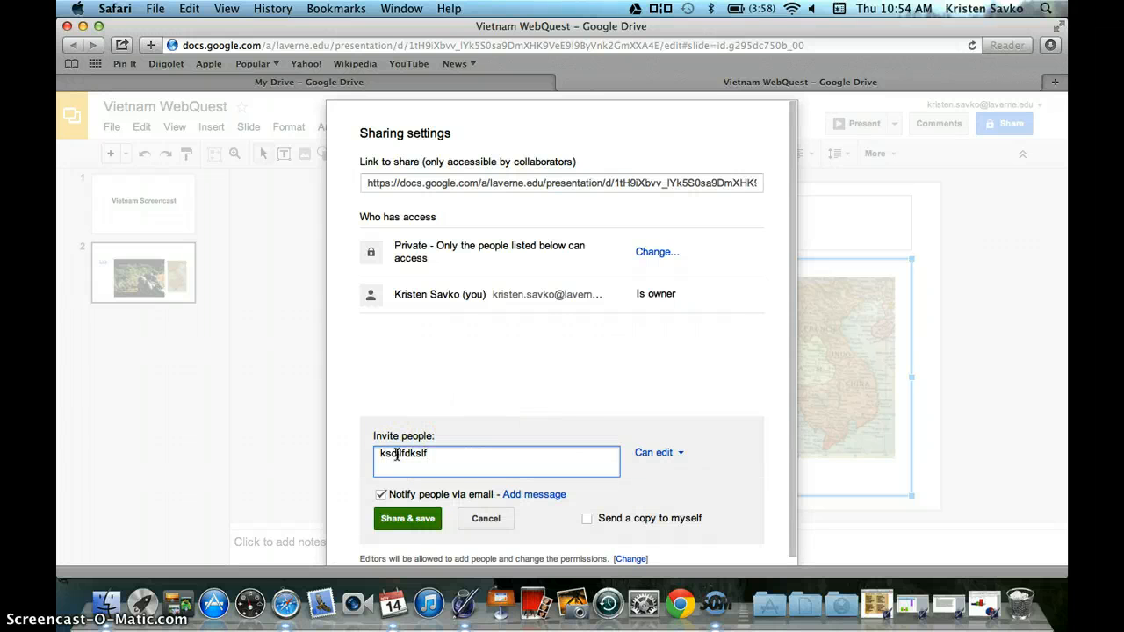
key("BackSpace")
key("BackSpace")
key("BackSpace")
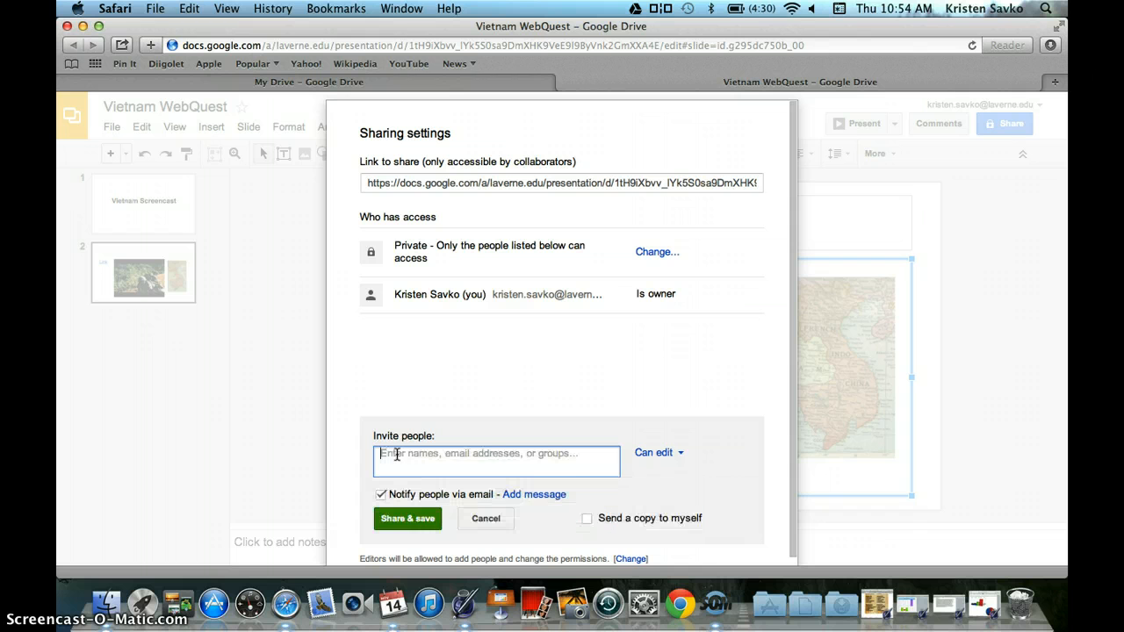
scroll(692, 475, "down", 1)
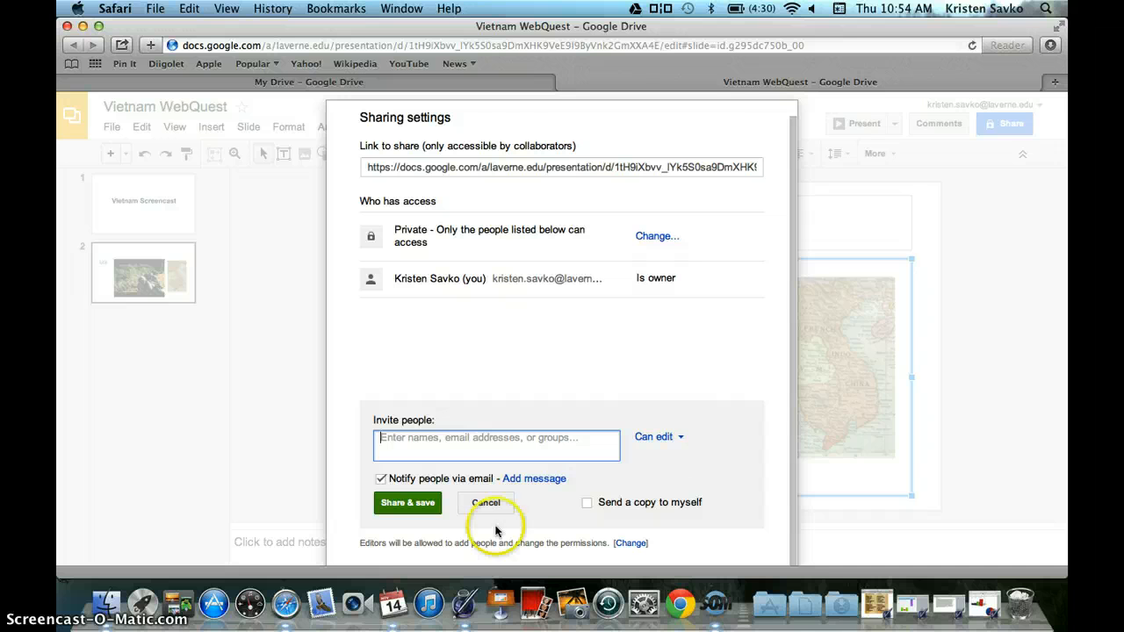
left_click(398, 512)
left_click(484, 510)
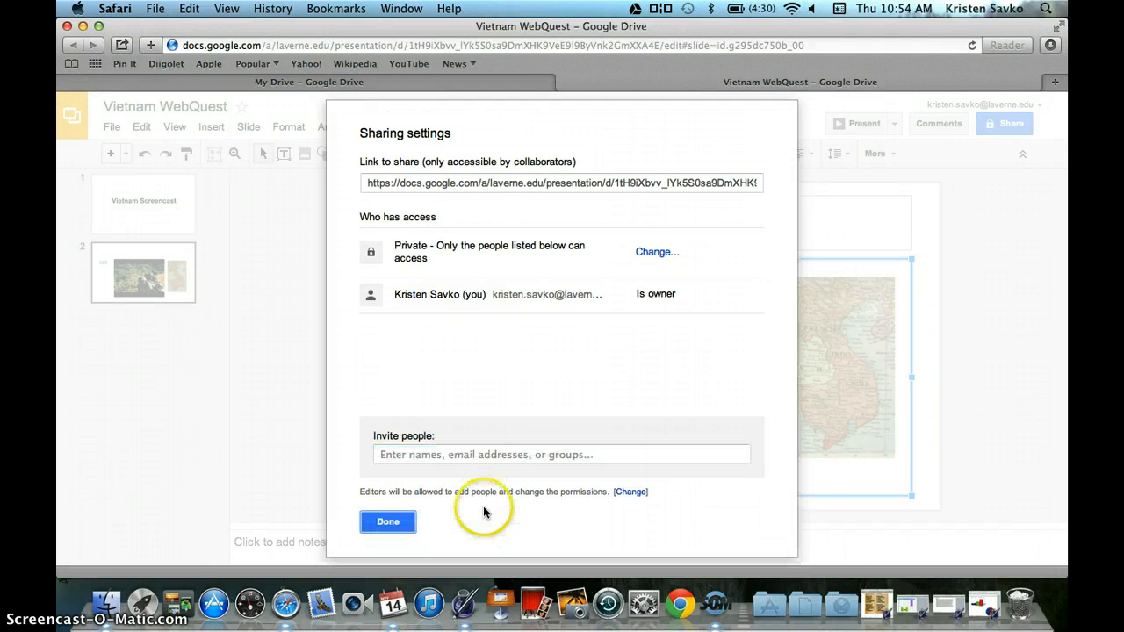
left_click(389, 522)
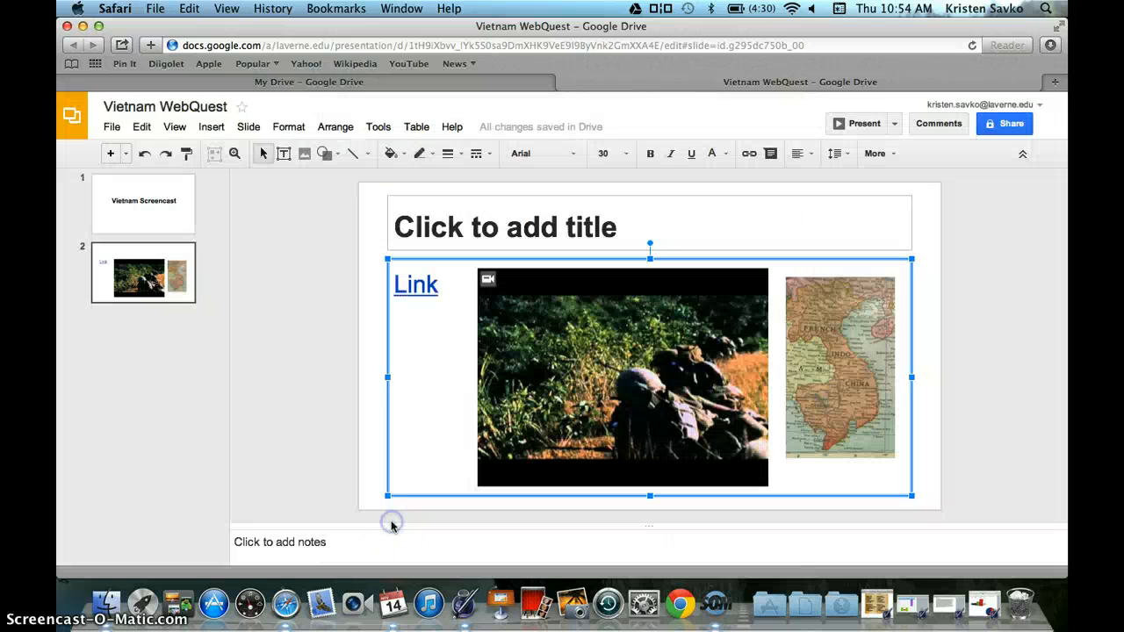
Return to the My Drive page and open Blogger from the full list of Google apps
left_click(300, 83)
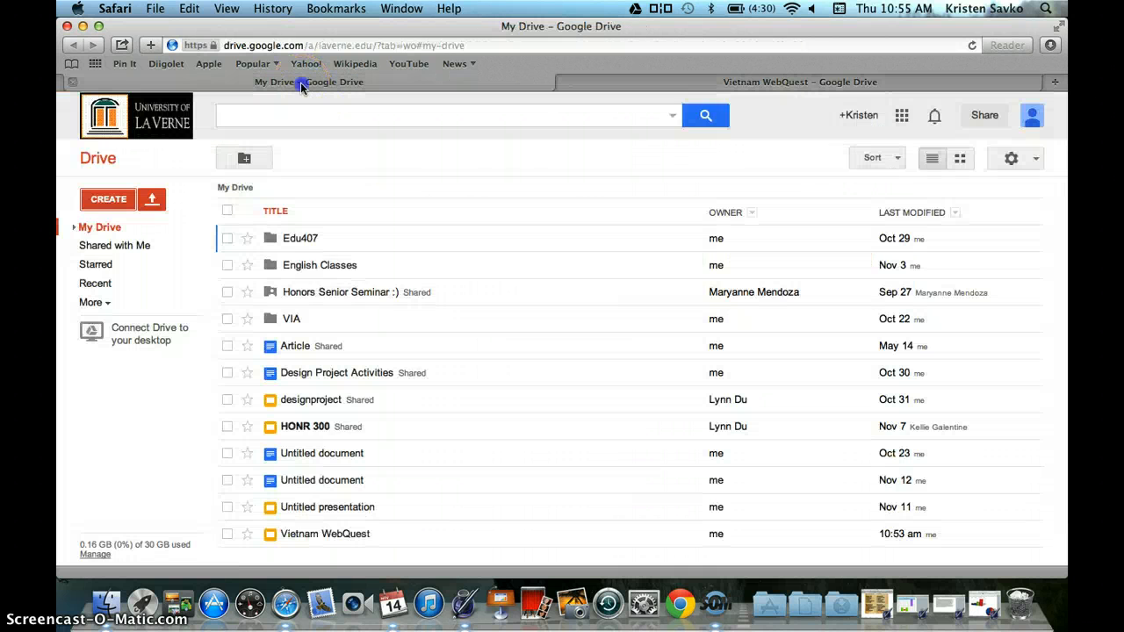
left_click(902, 117)
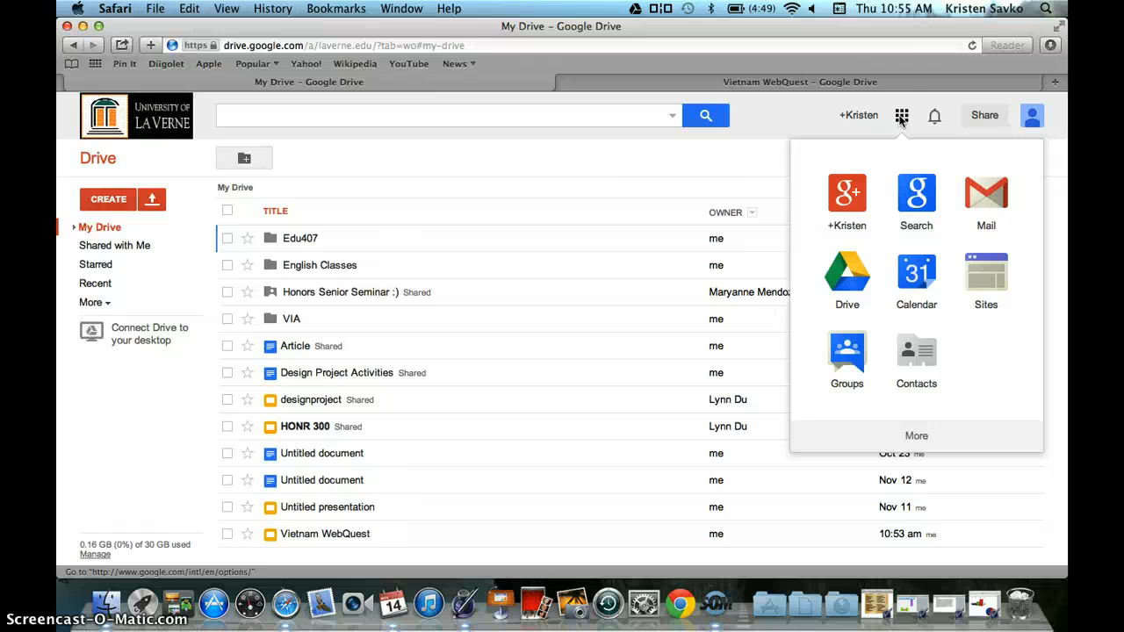
left_click(909, 440)
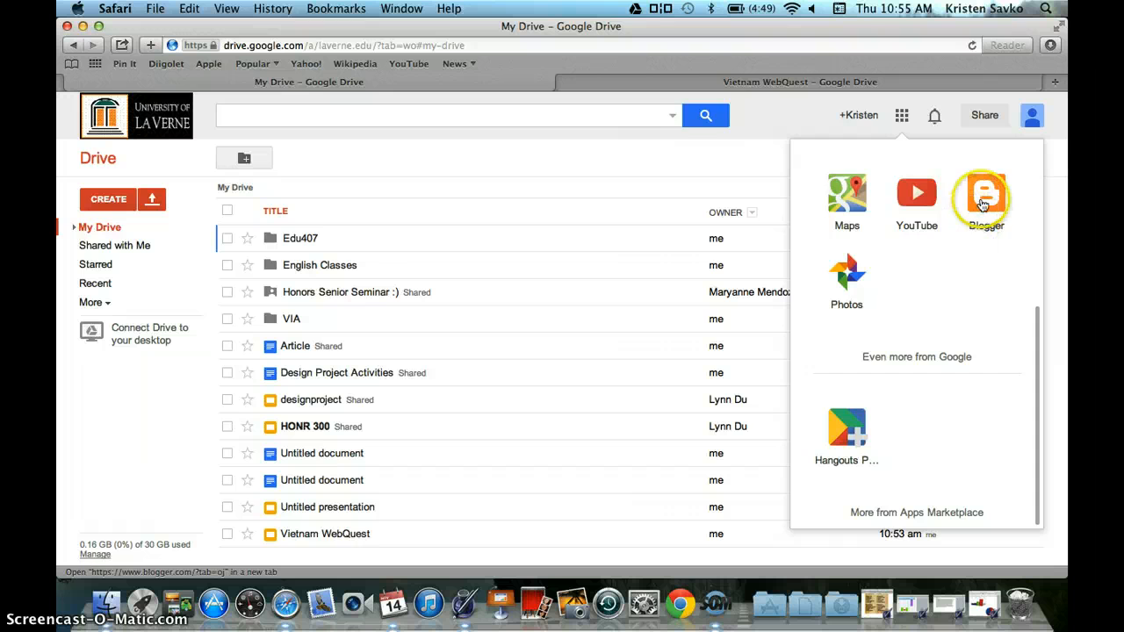
left_click(984, 204)
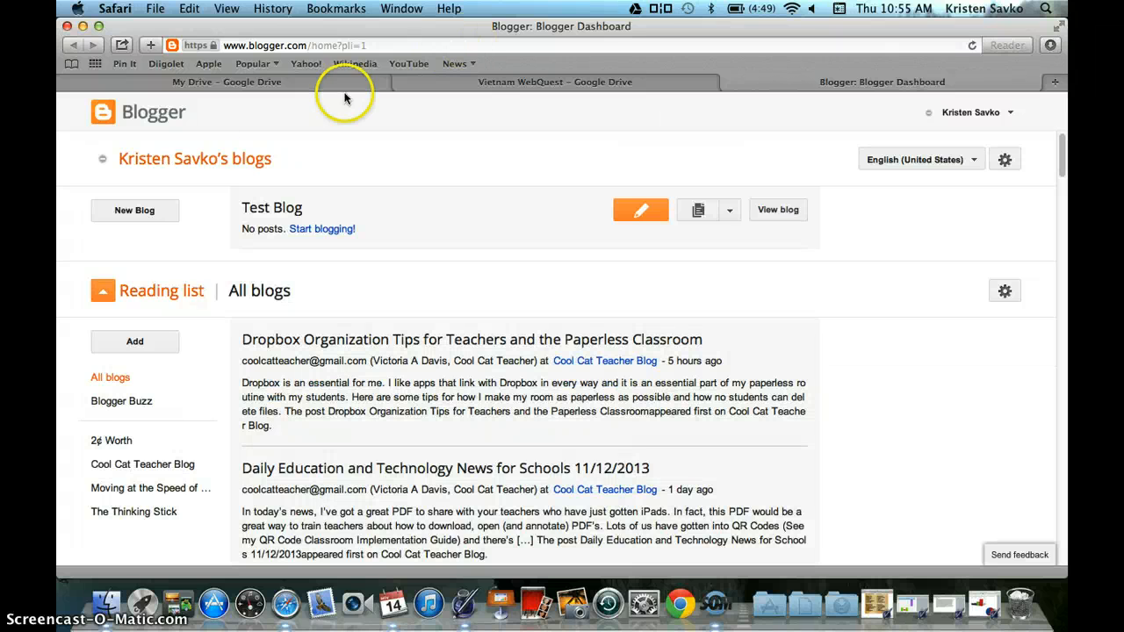
Begin a new blog and title it with the author's full name followed by "-period 3-TTTCWQ"
left_click(124, 212)
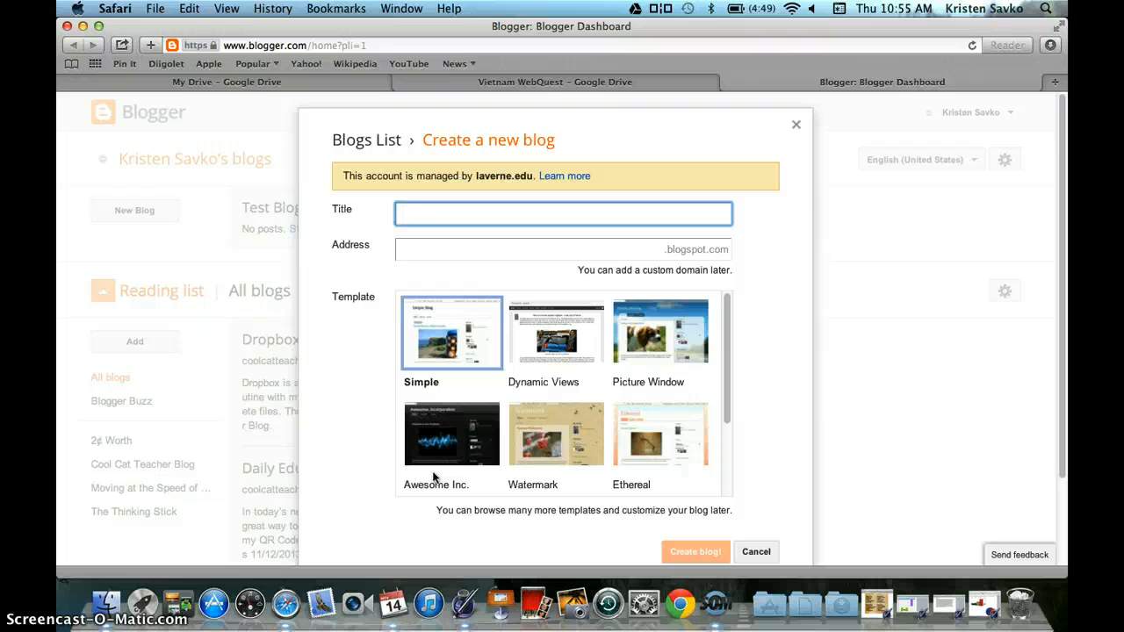
type("kristen")
key("BackSpace")
key("BackSpace")
key("BackSpace")
key("BackSpace")
key("BackSpace")
key("BackSpace")
key("BackSpace")
type("KristenSavko-period")
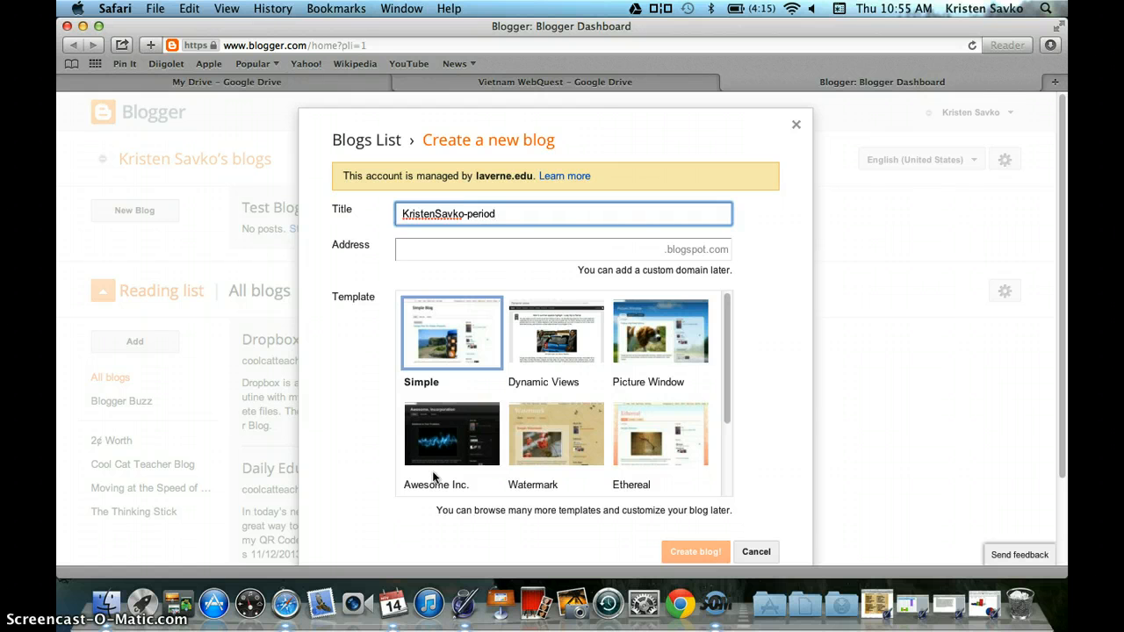
type(" 3-")
type("TTTCWQ")
Enter a blog address made of the author's full name followed by ".period3.TTTCWQ"
left_click(493, 251)
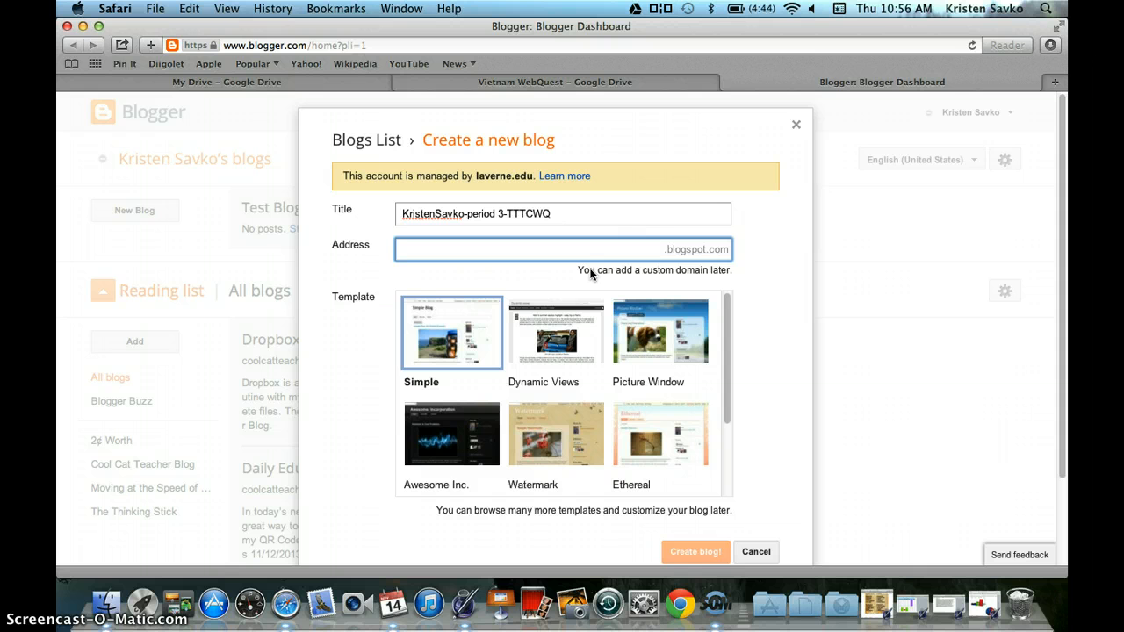
type("kris")
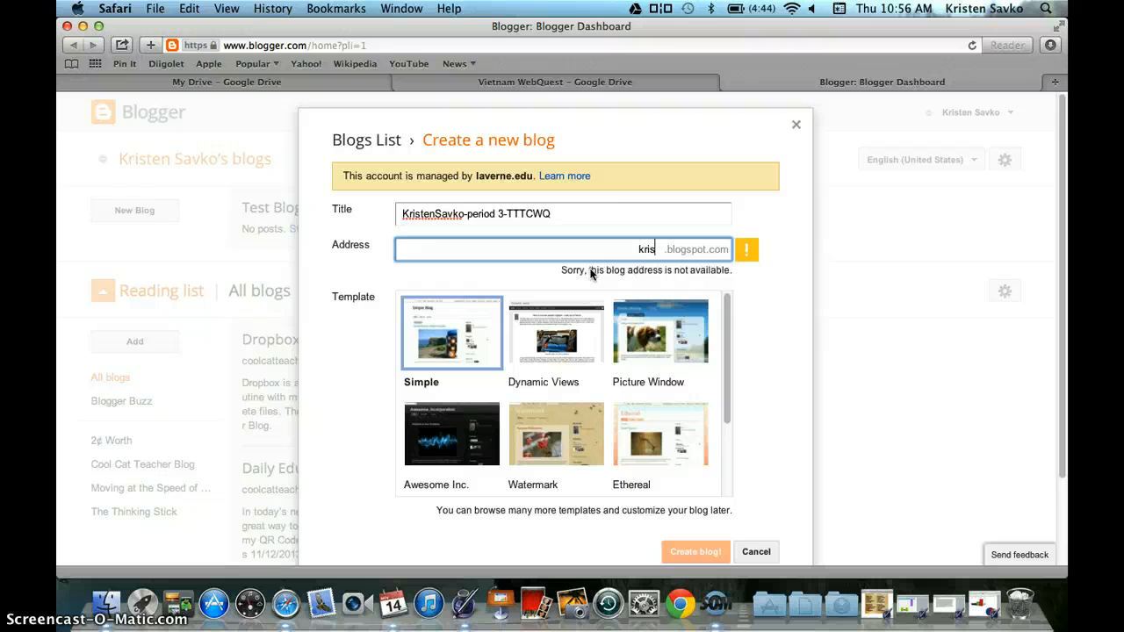
type("te")
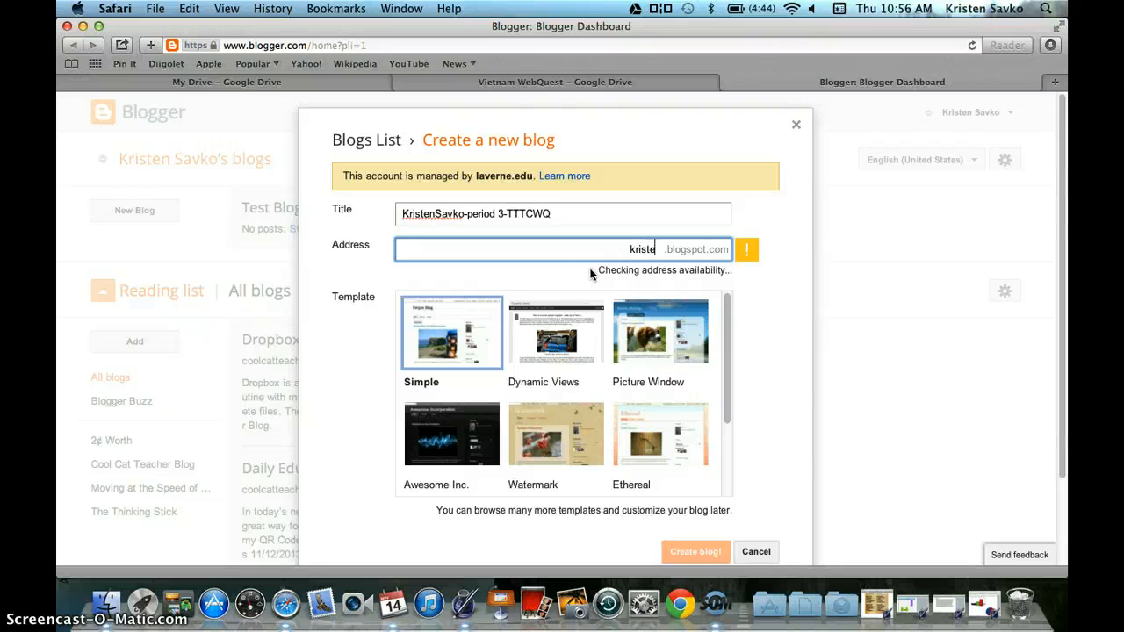
type("nsavko")
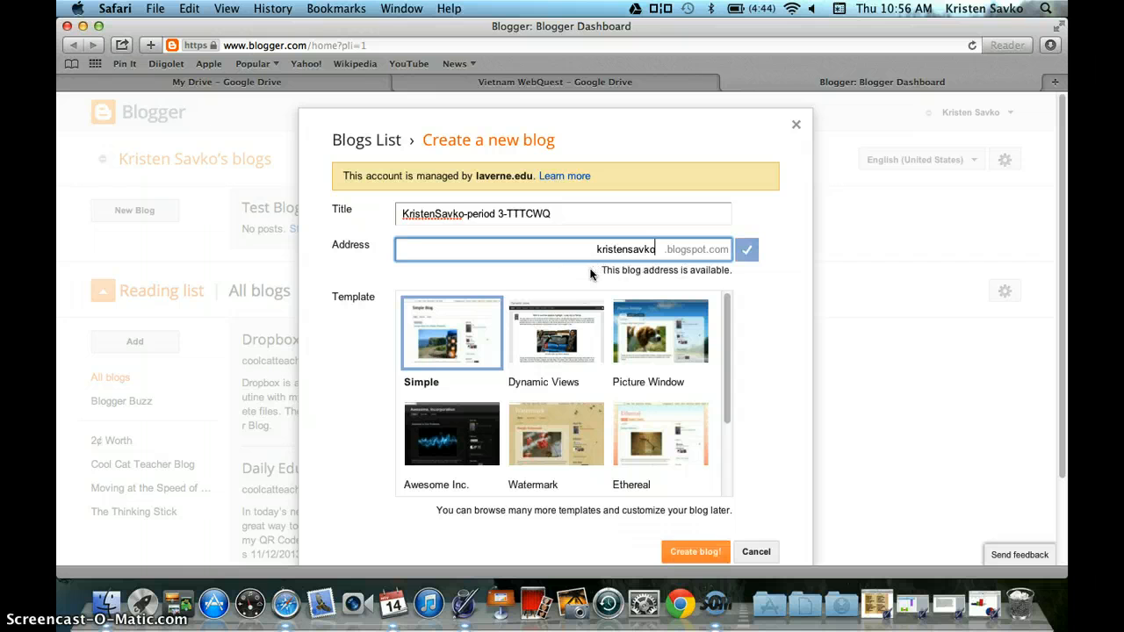
type("p")
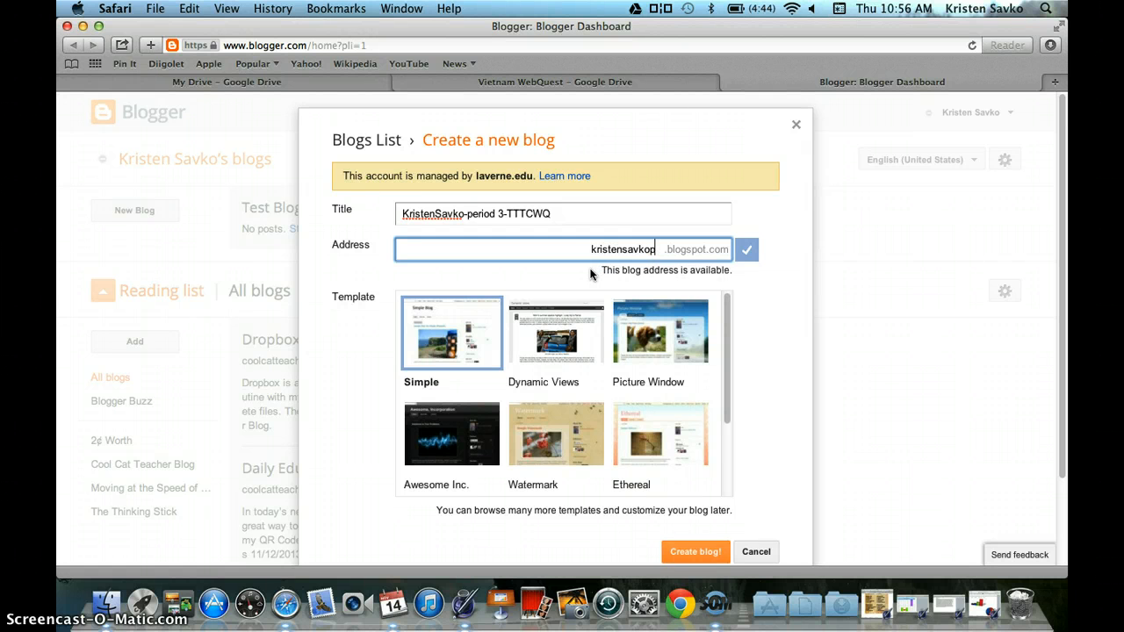
key("BackSpace")
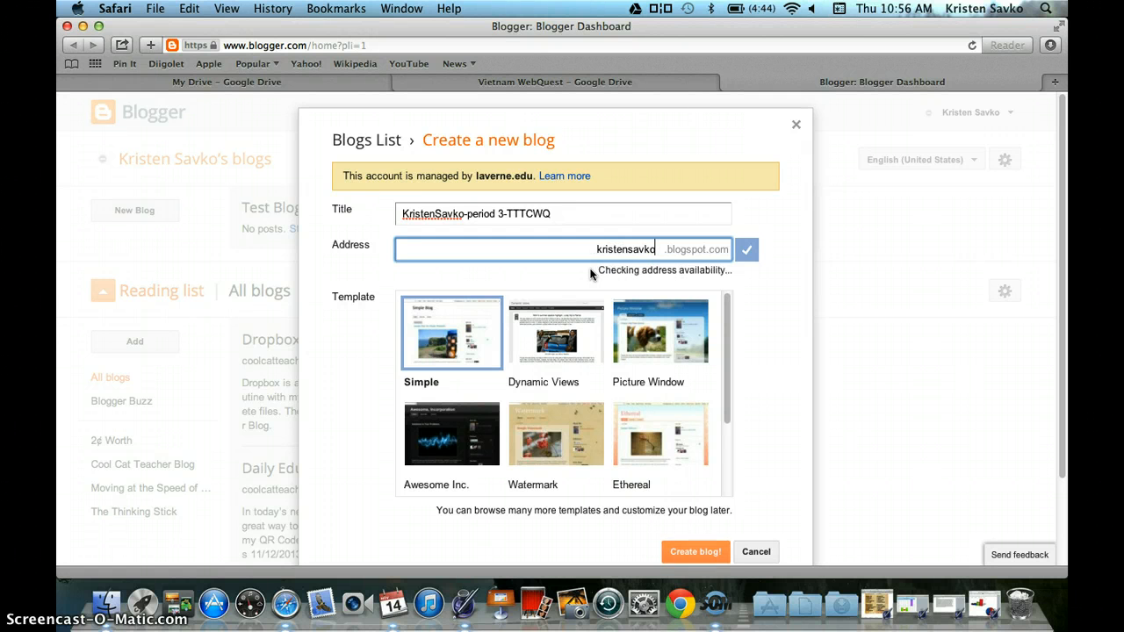
type(".perior")
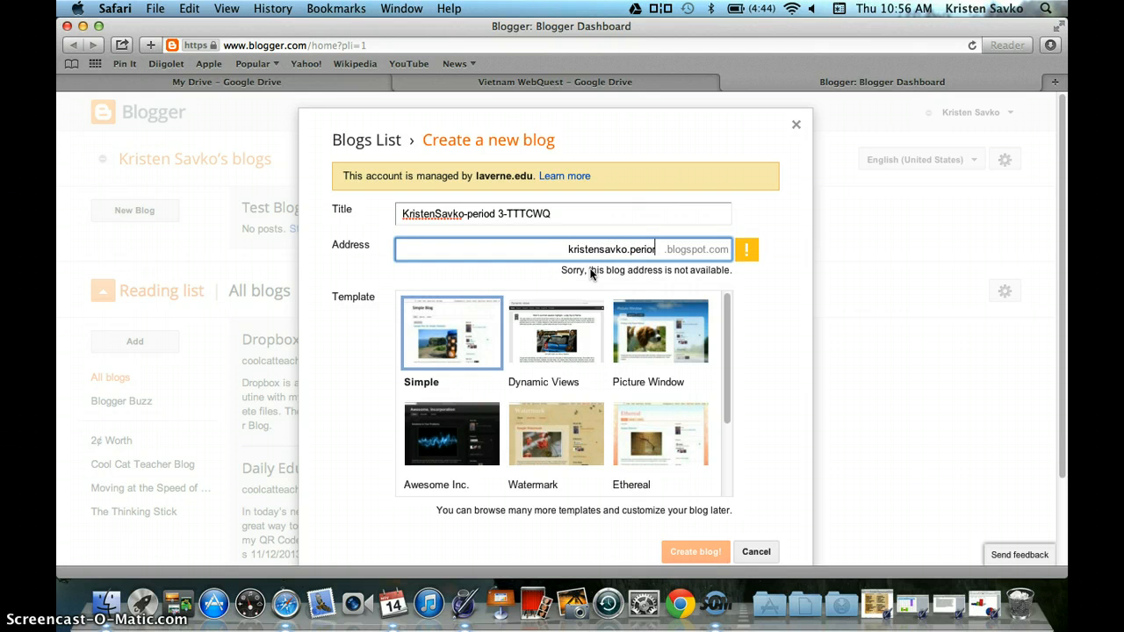
key("BackSpace")
type("d3.TT")
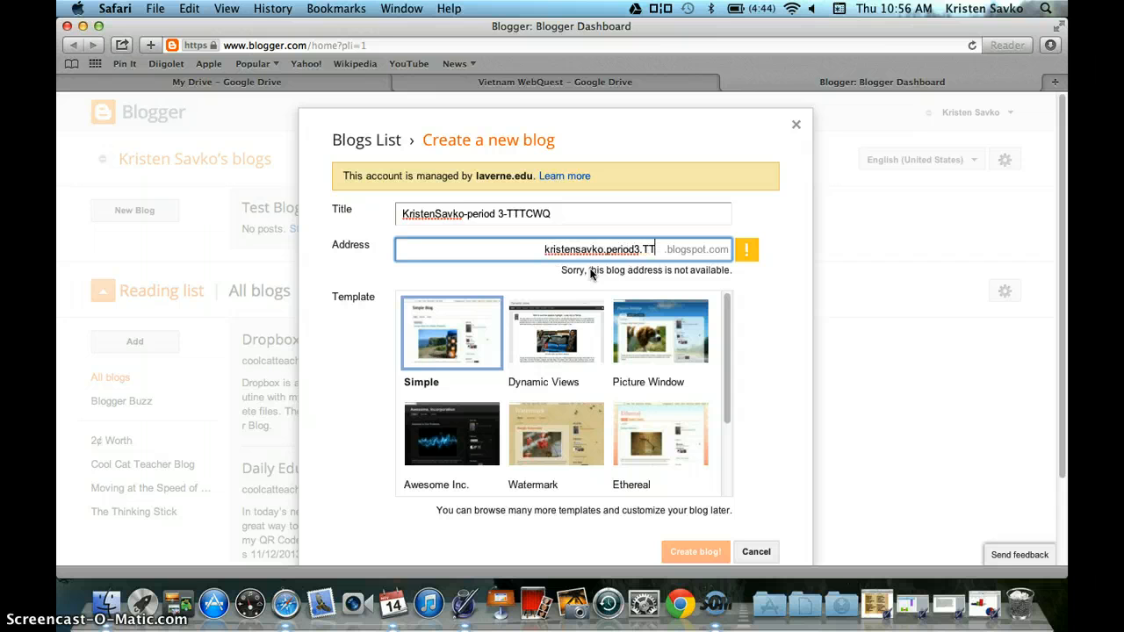
type("TCWQ")
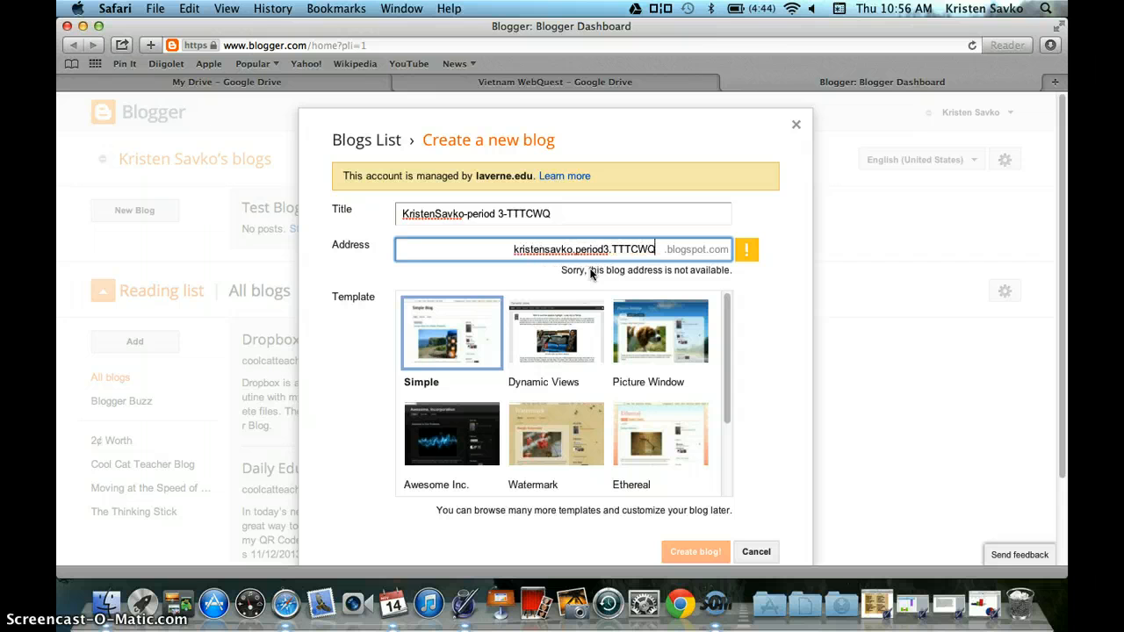
Insert the author's middle name between the first and last name in the blog address
left_click(765, 301)
left_click(662, 249)
left_click(544, 251)
type("s")
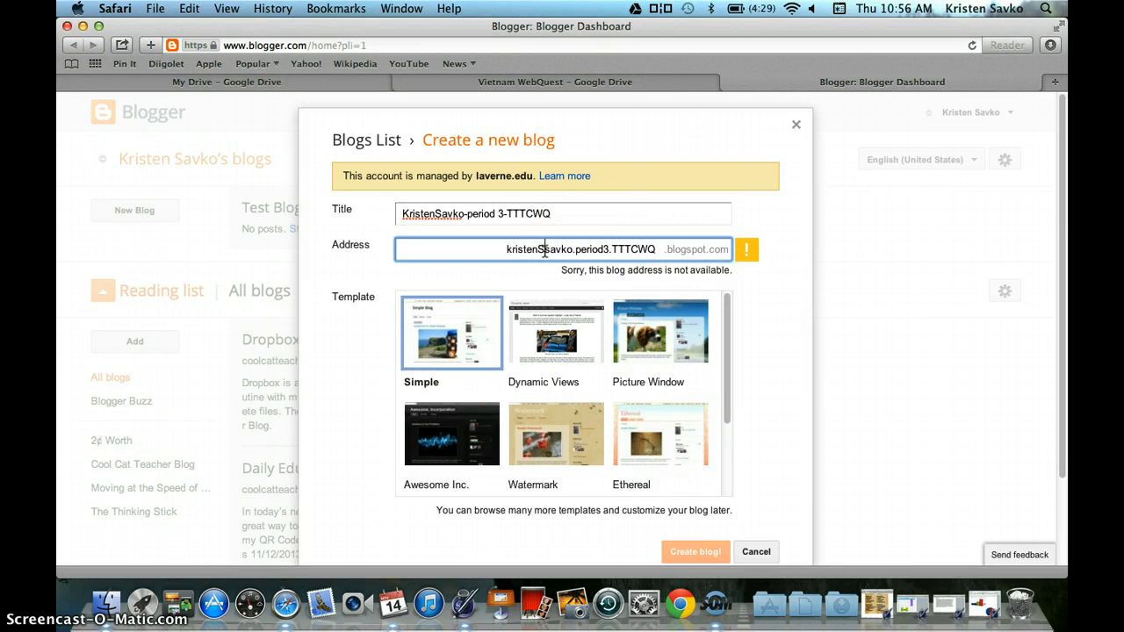
type("ara")
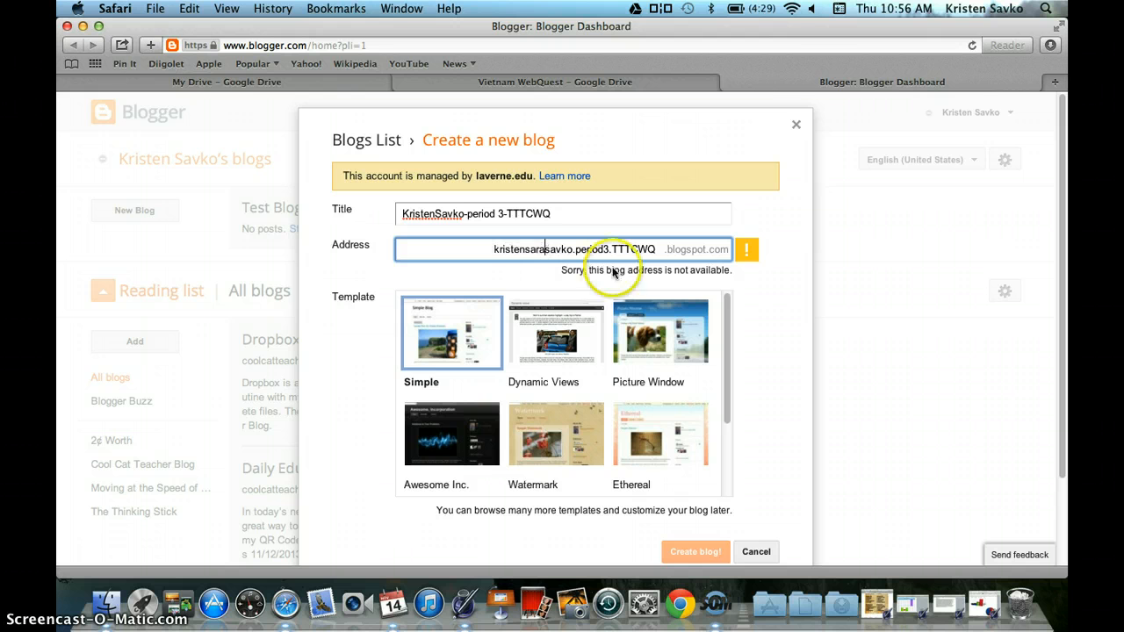
left_click(761, 295)
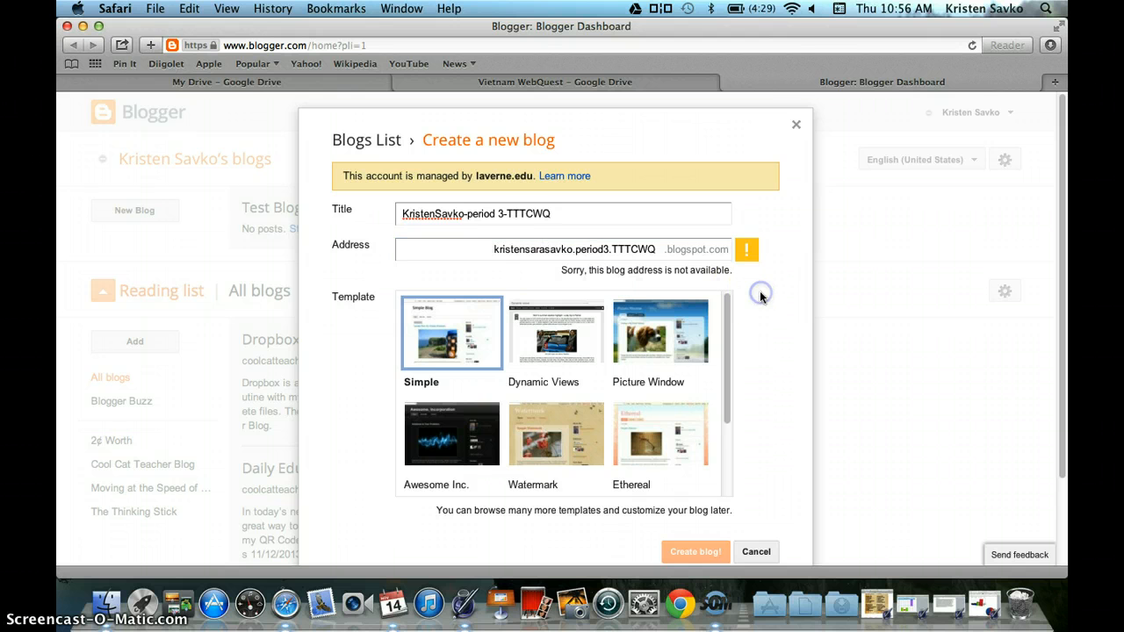
Remove both dots from the blog address, so that it ends in "period3TTTCWQ"
left_click(577, 252)
key("BackSpace")
left_click(613, 252)
key("BackSpace")
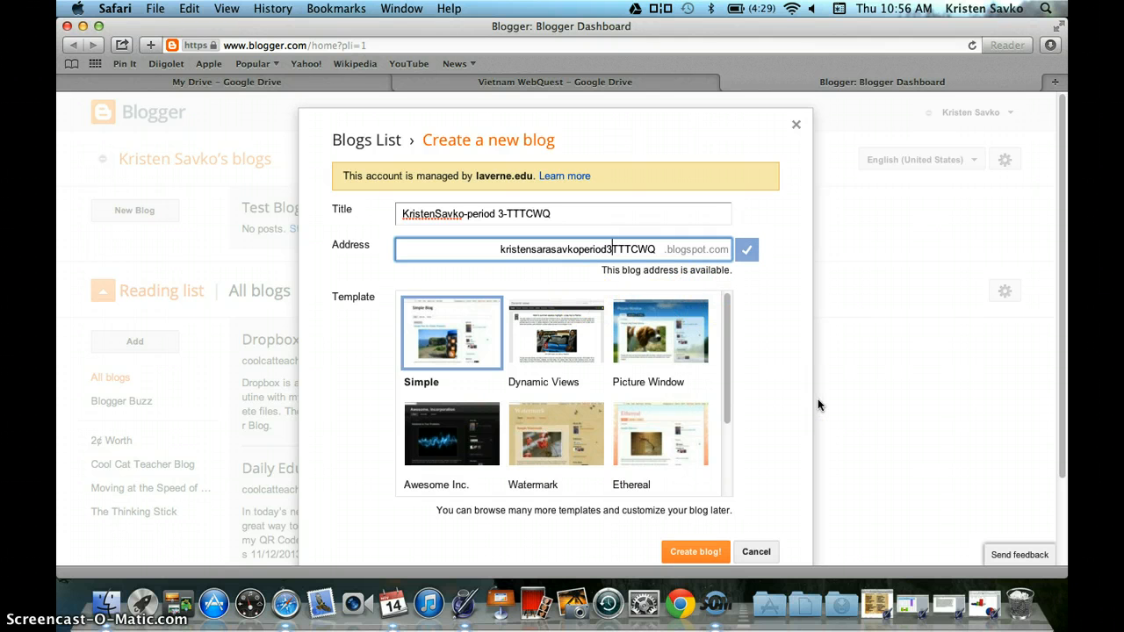
scroll(818, 399, "down", 1)
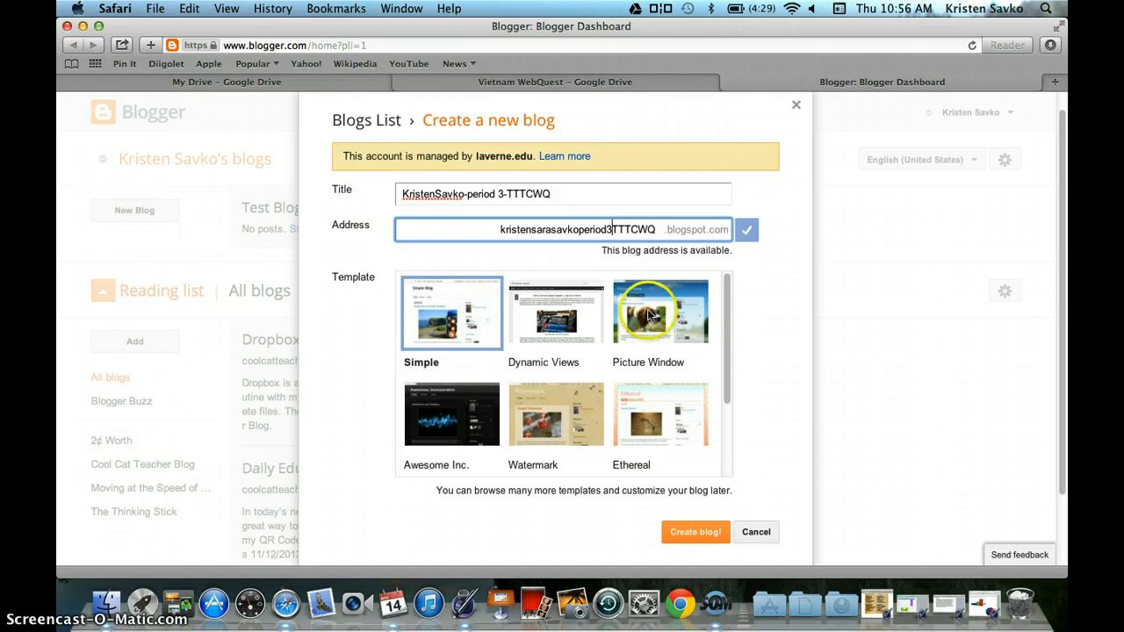
left_click(466, 232)
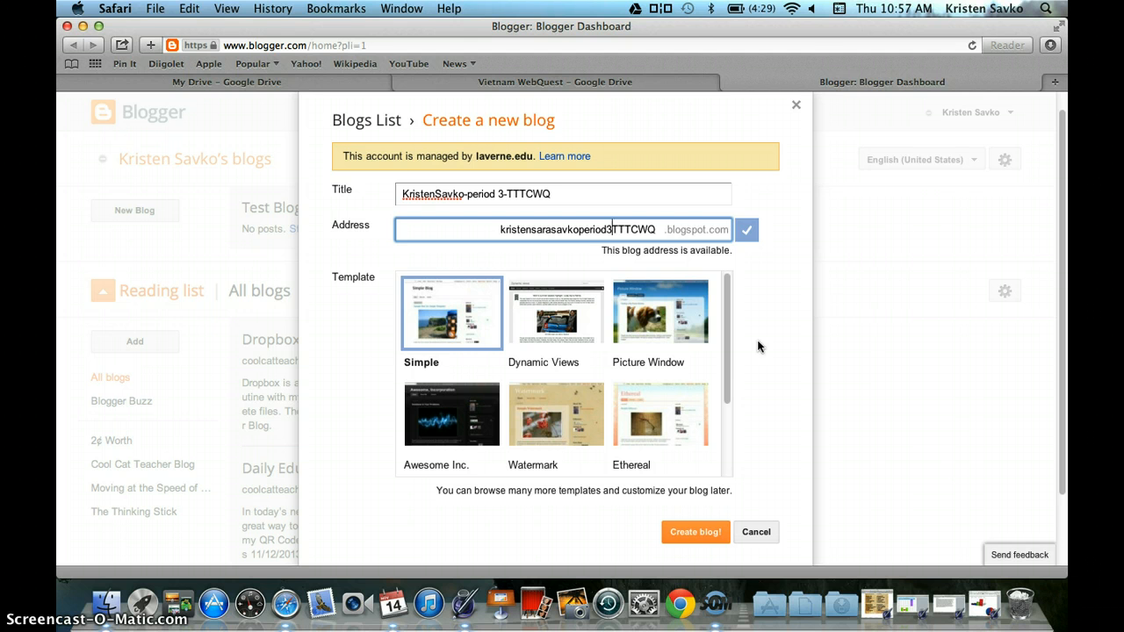
Create the blog with the Simple template and start its first post
left_click(634, 408)
scroll(633, 410, "down", 5)
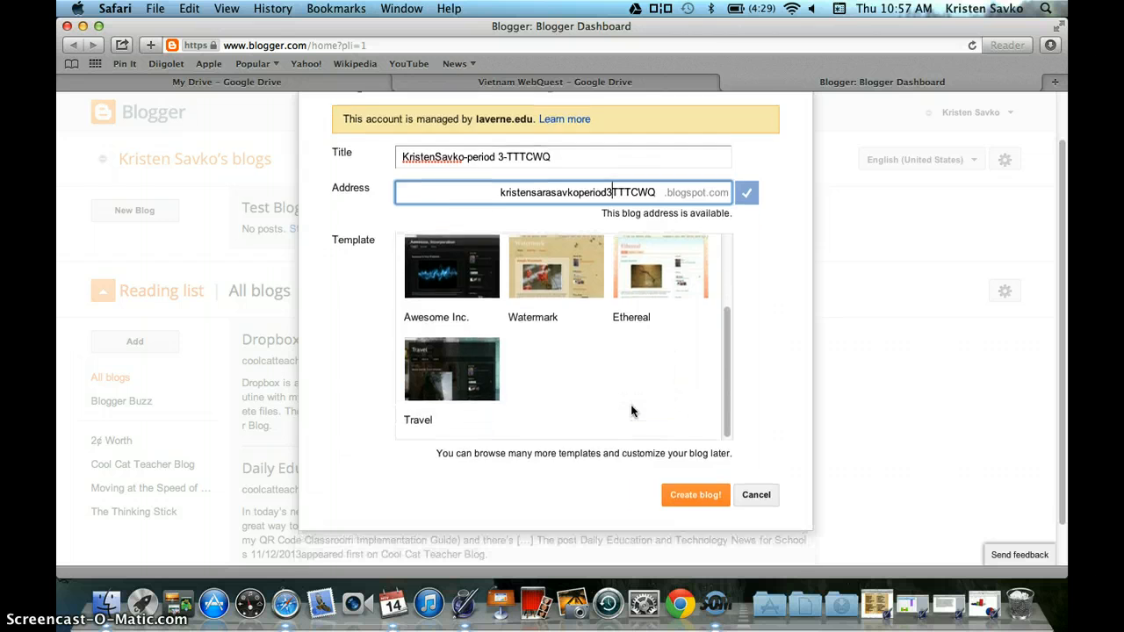
scroll(632, 410, "up", 5)
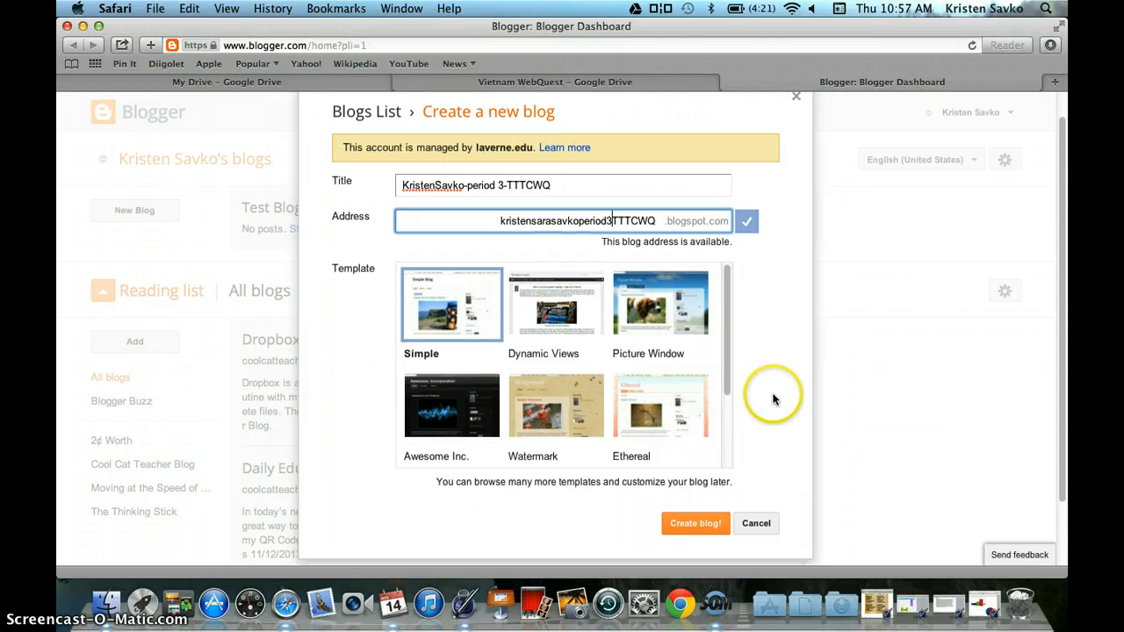
left_click(453, 301)
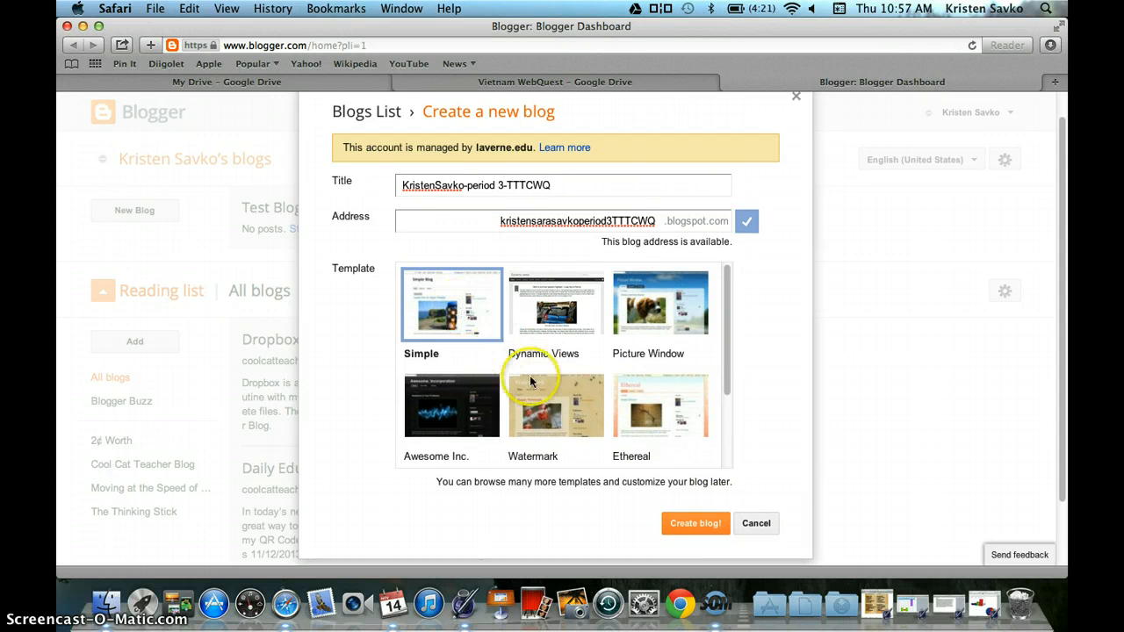
left_click(687, 525)
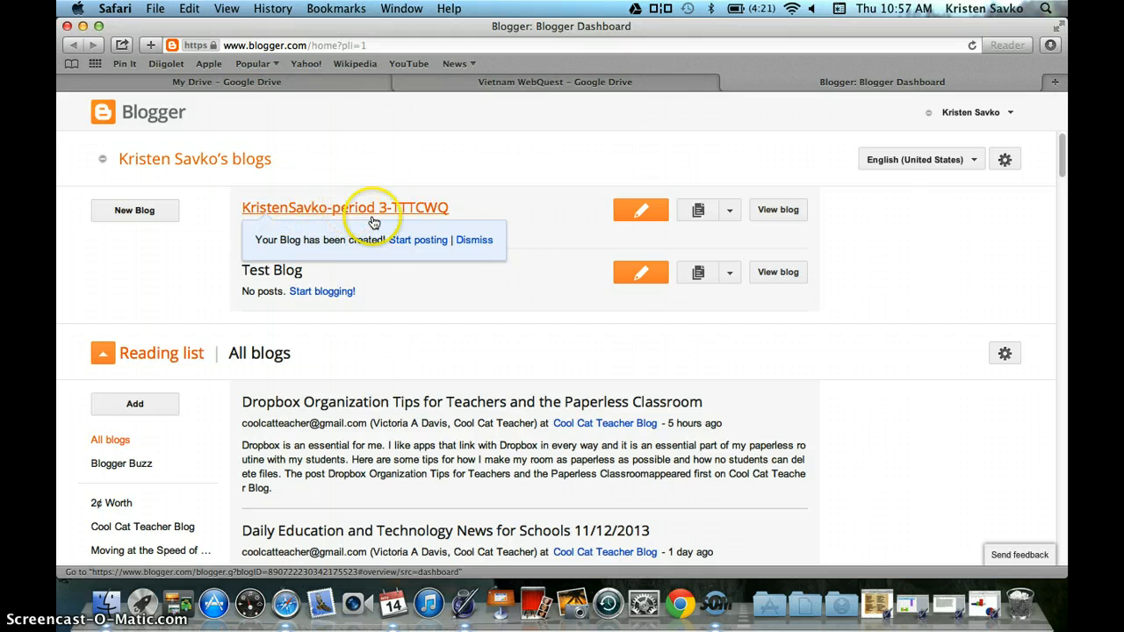
left_click(418, 243)
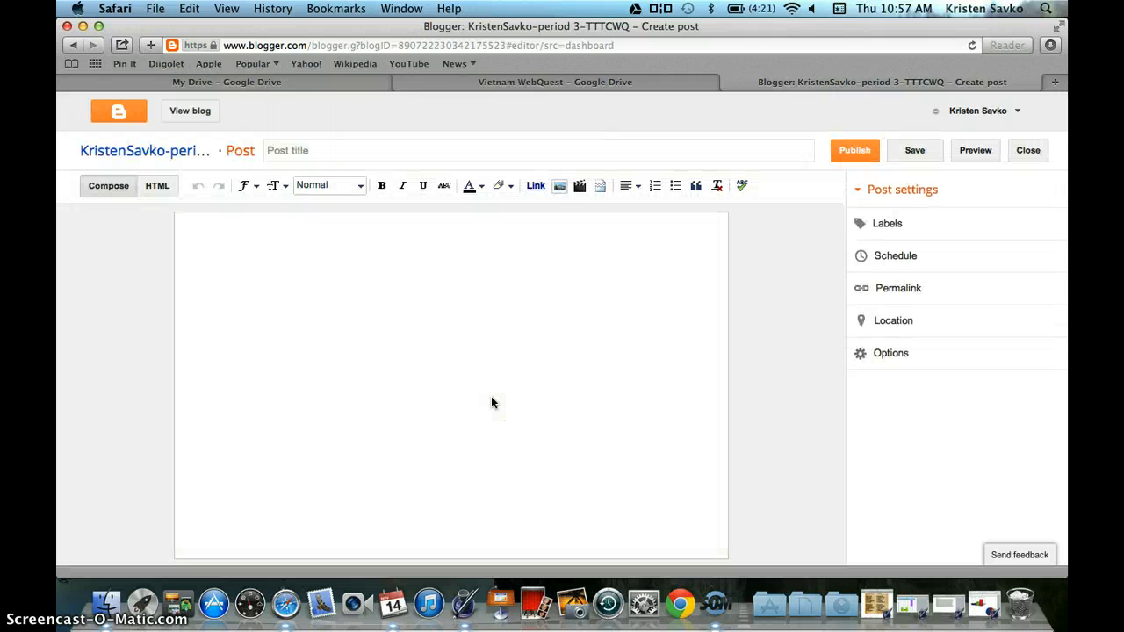
Write "This is where you type." in the post body and start a new line below it
left_click(283, 296)
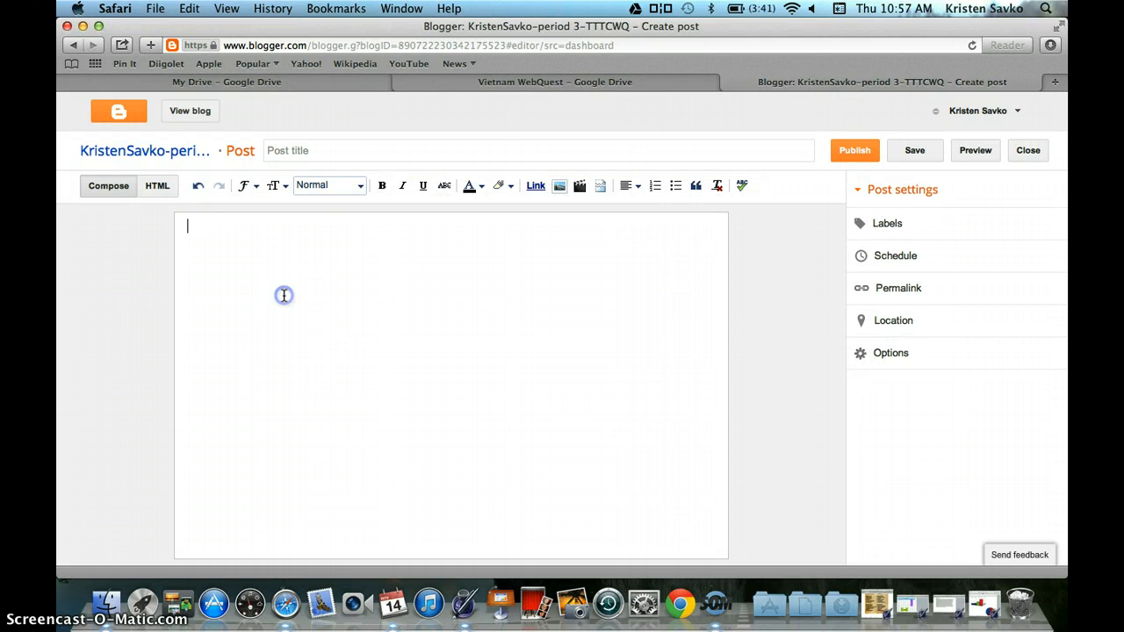
type("This is where you type")
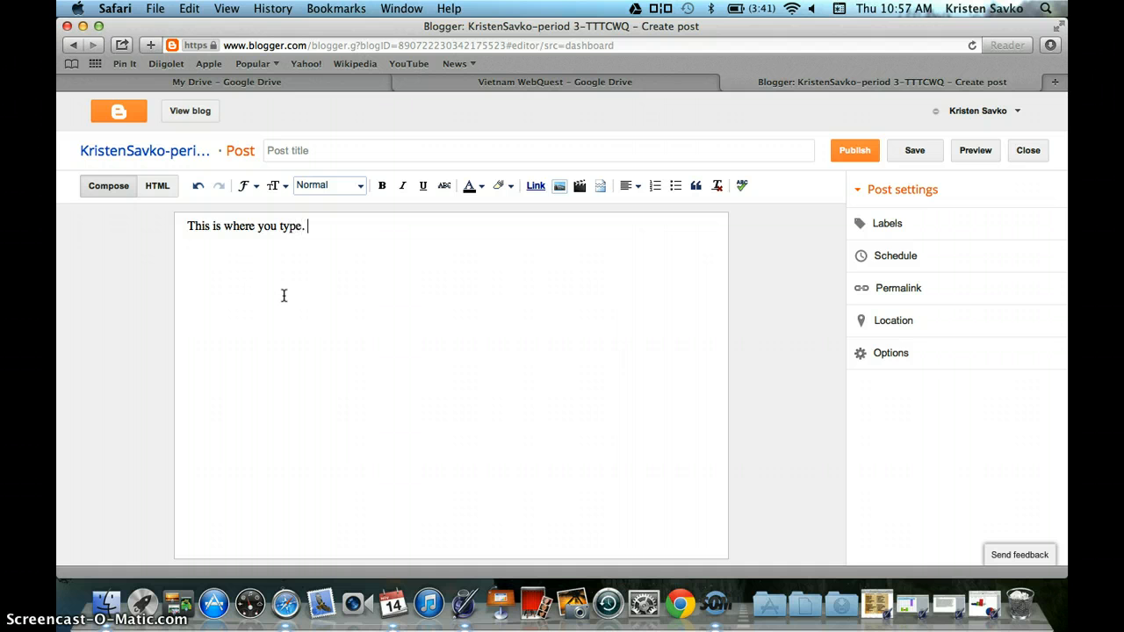
left_click(263, 339)
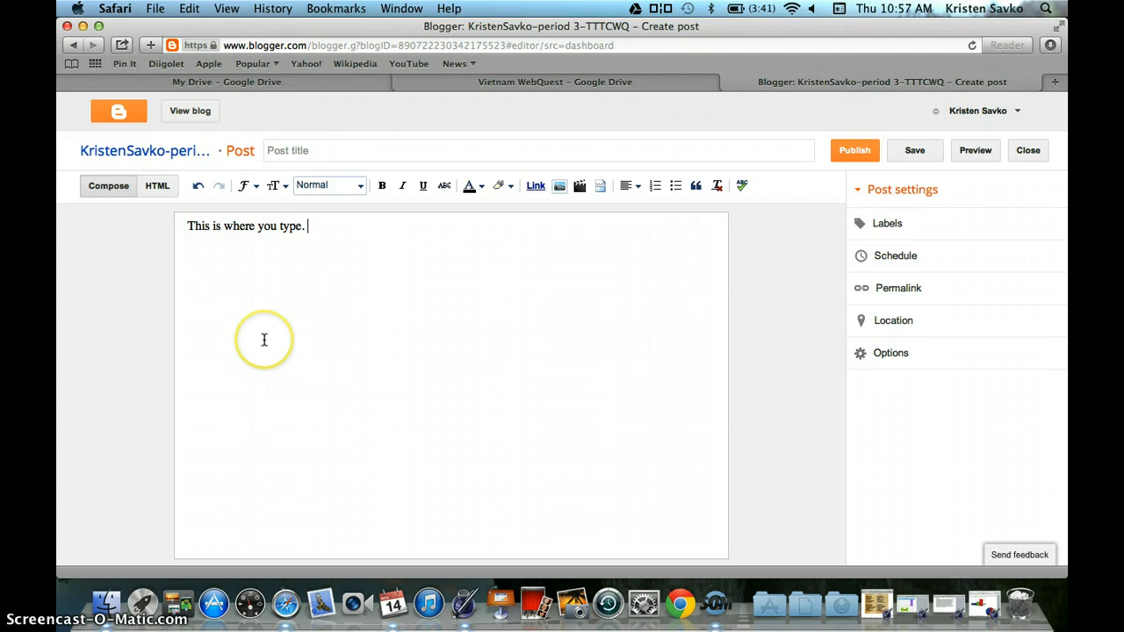
key("Return")
left_click(319, 334)
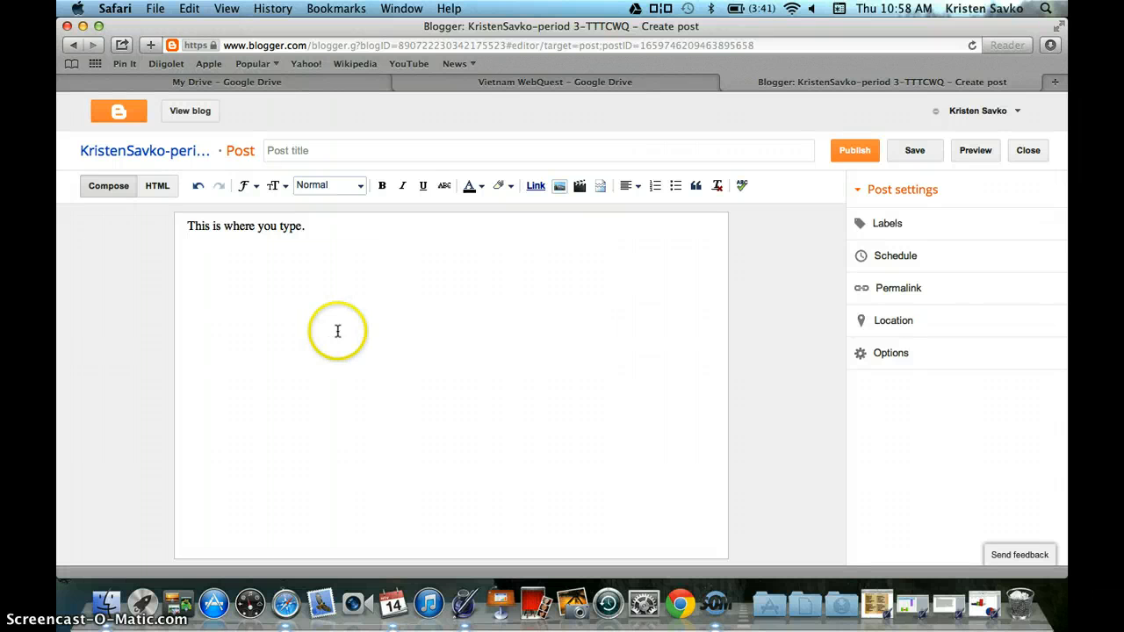
Examine the options for inserting a link, an image and a video, including image from a URL, YouTube and webcam, without inserting anything
left_click(536, 187)
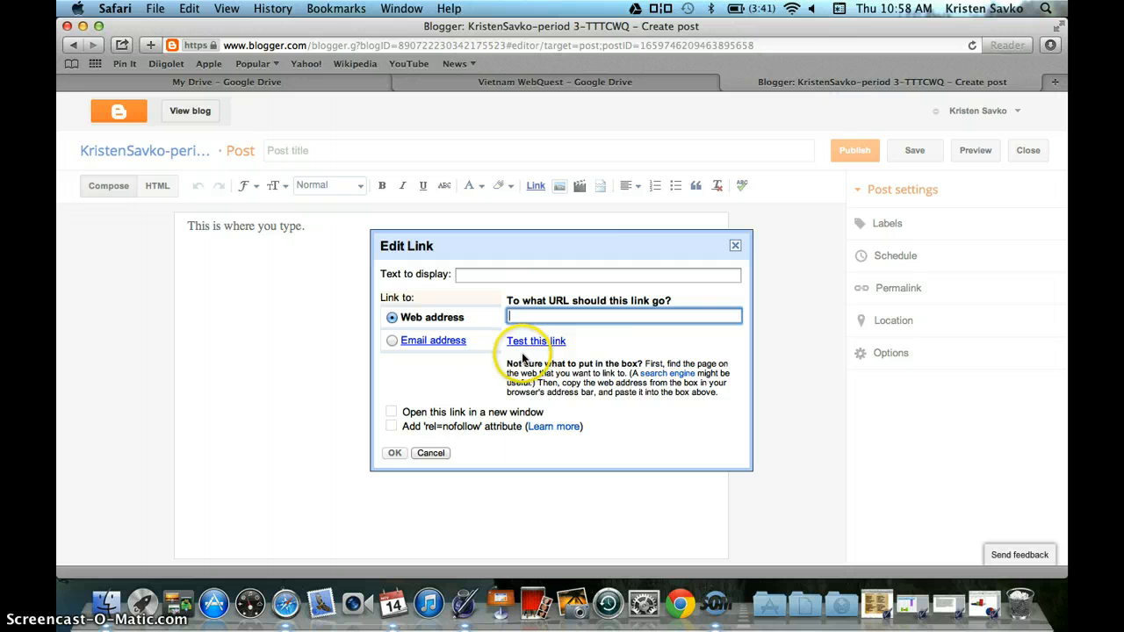
left_click(425, 457)
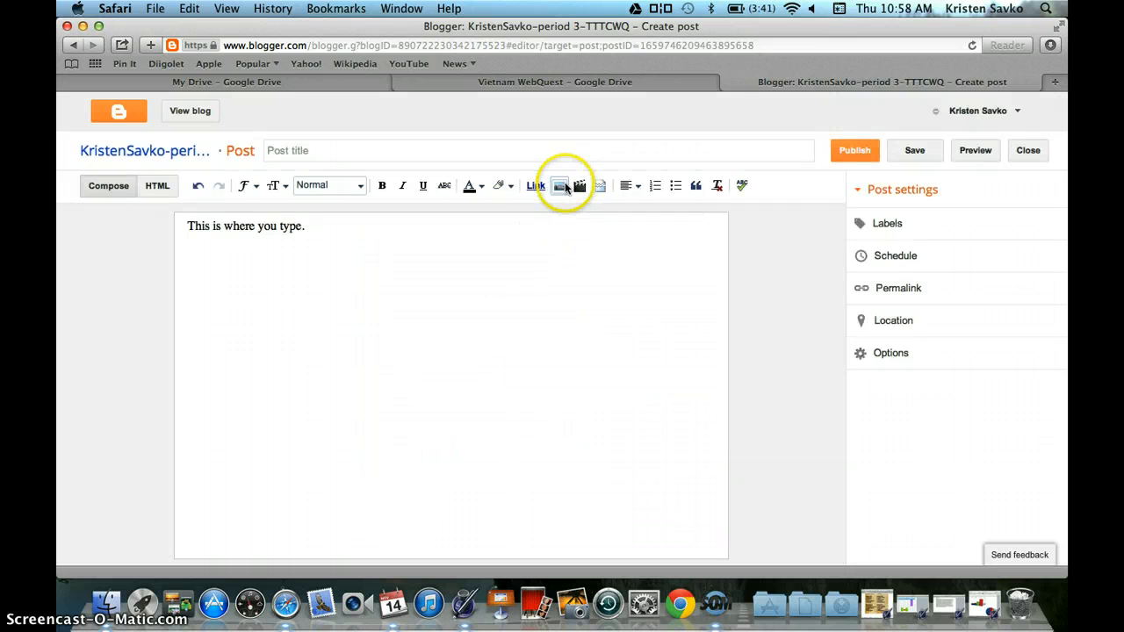
left_click(562, 186)
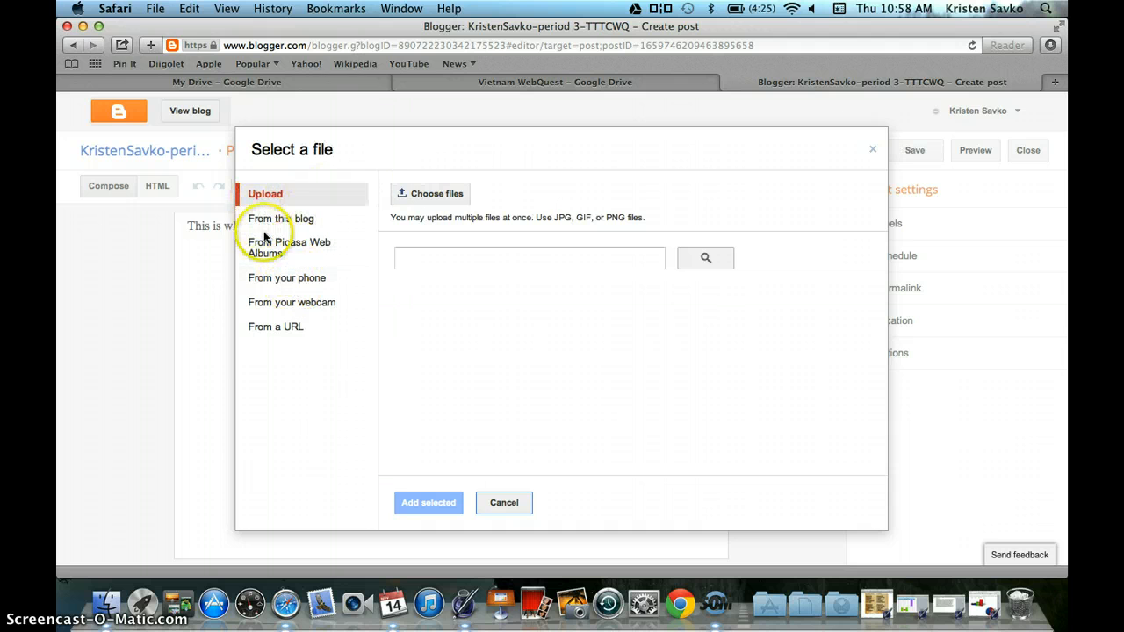
left_click(279, 334)
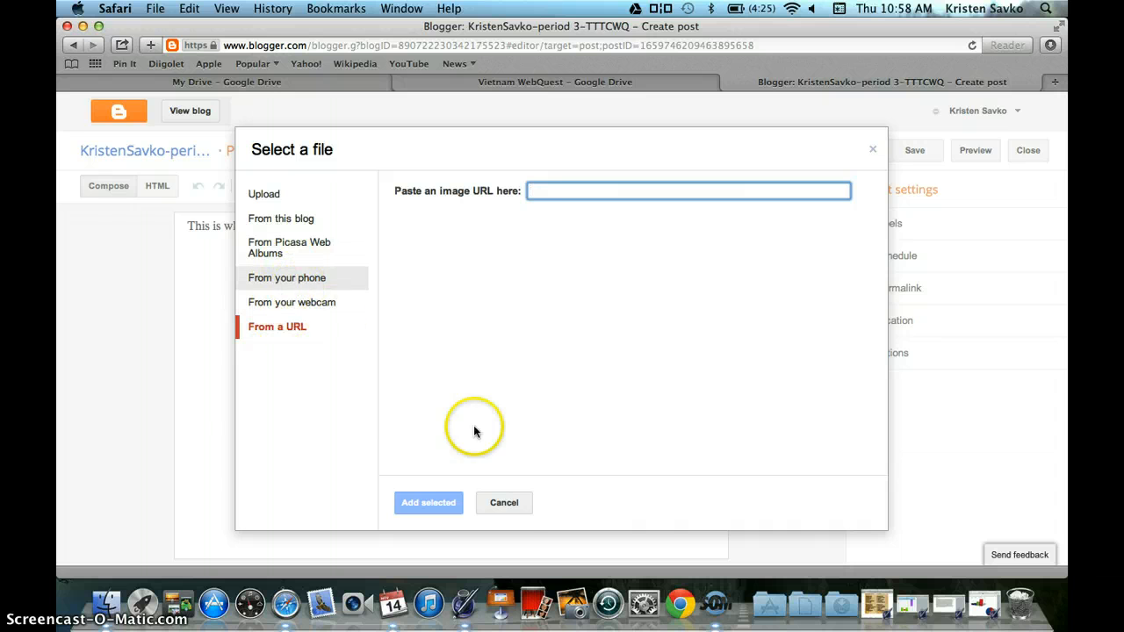
left_click(505, 504)
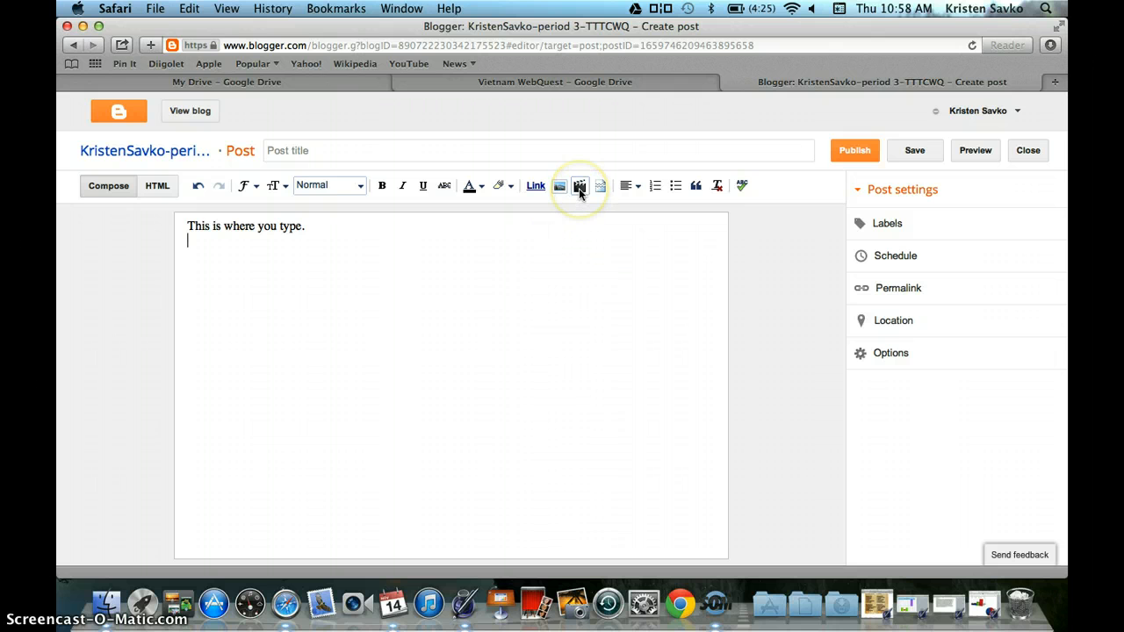
left_click(580, 187)
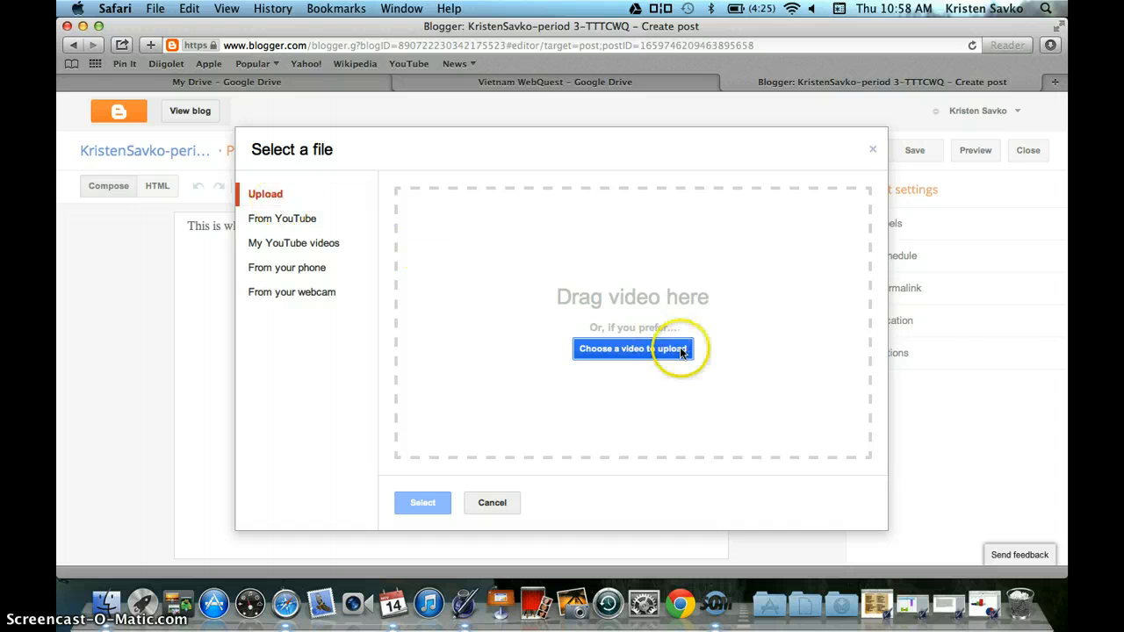
left_click(283, 219)
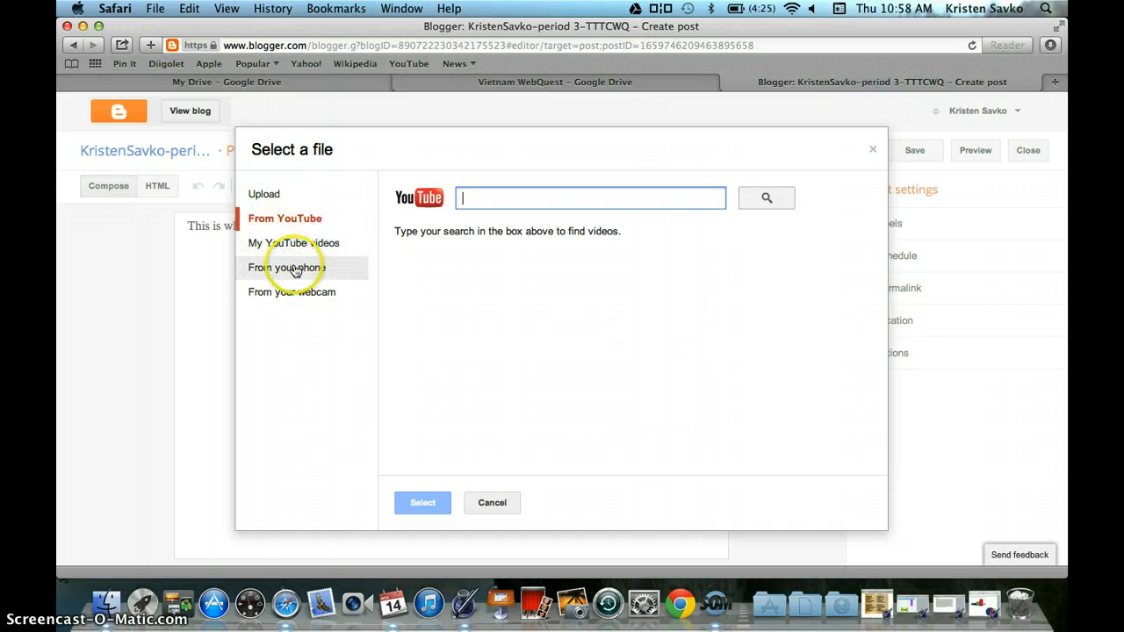
left_click(302, 299)
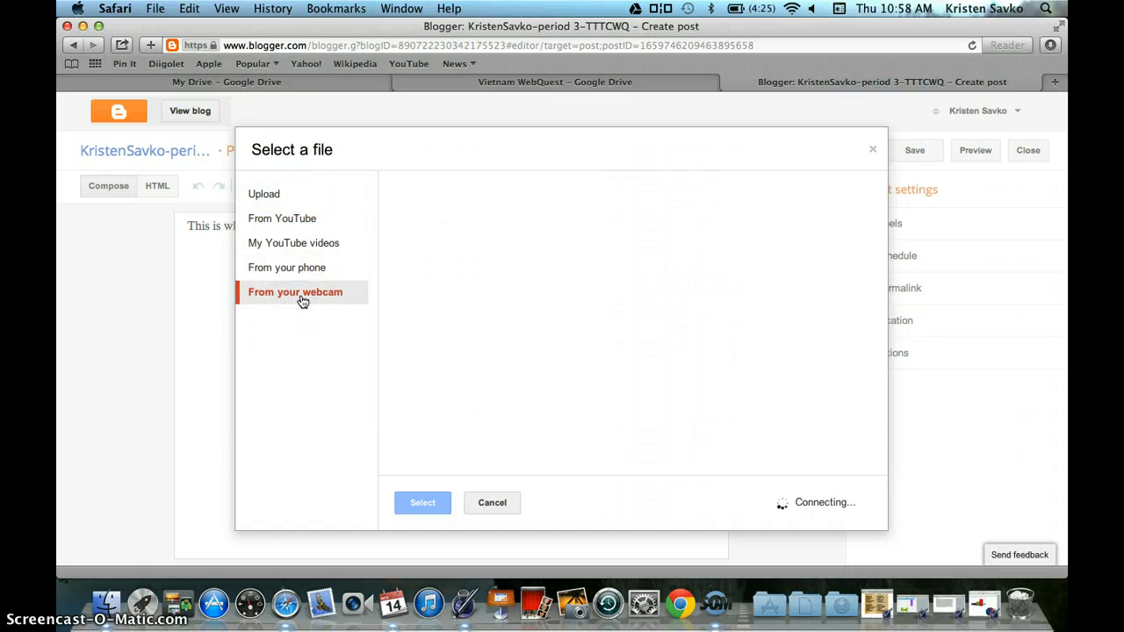
left_click(493, 504)
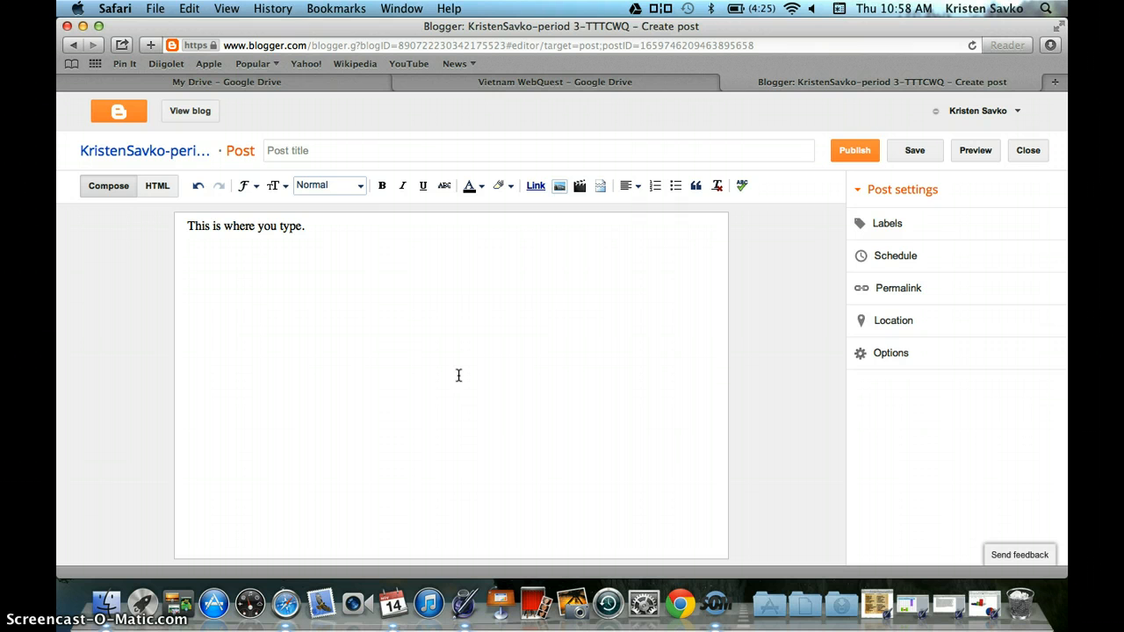
Publish the untitled post and reopen it for editing from the posts list
left_click(614, 241)
left_click(857, 150)
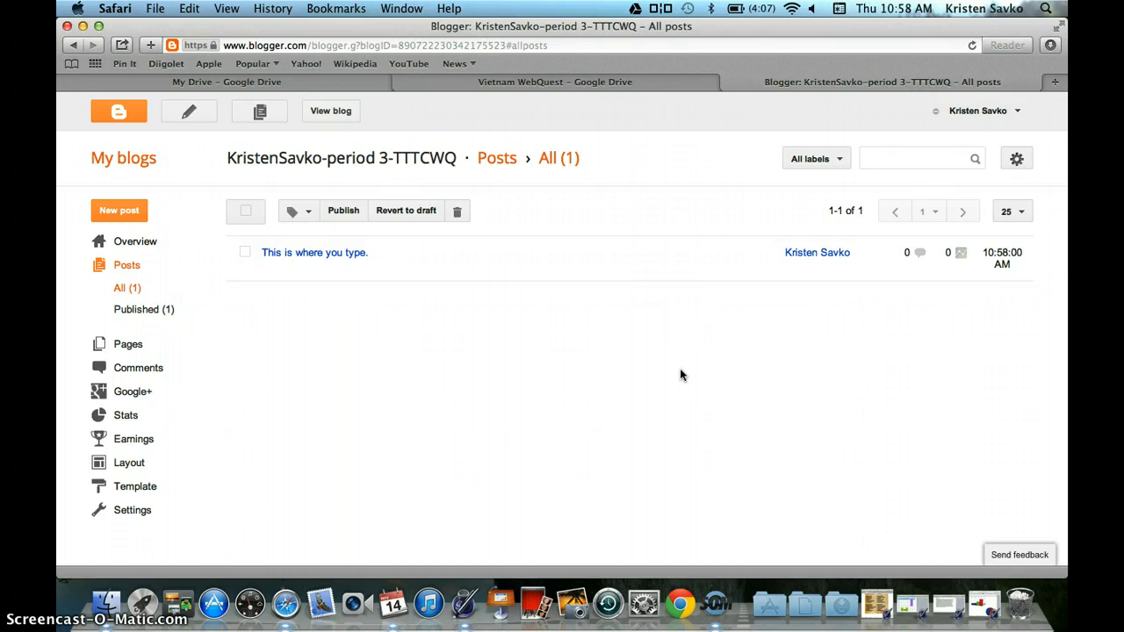
left_click(311, 258)
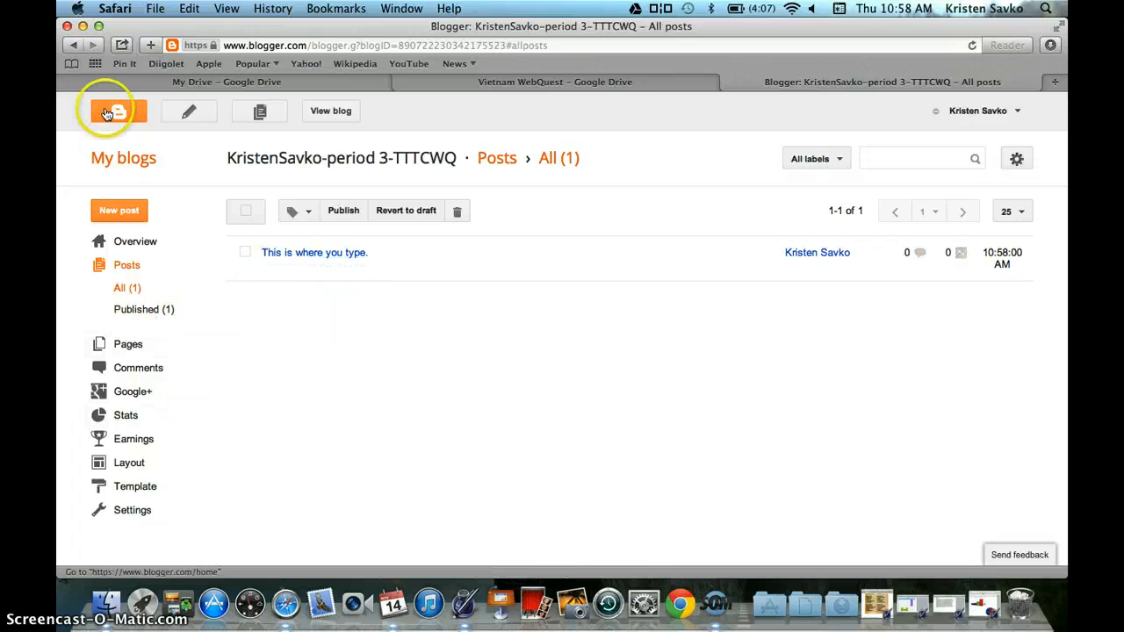
left_click(293, 256)
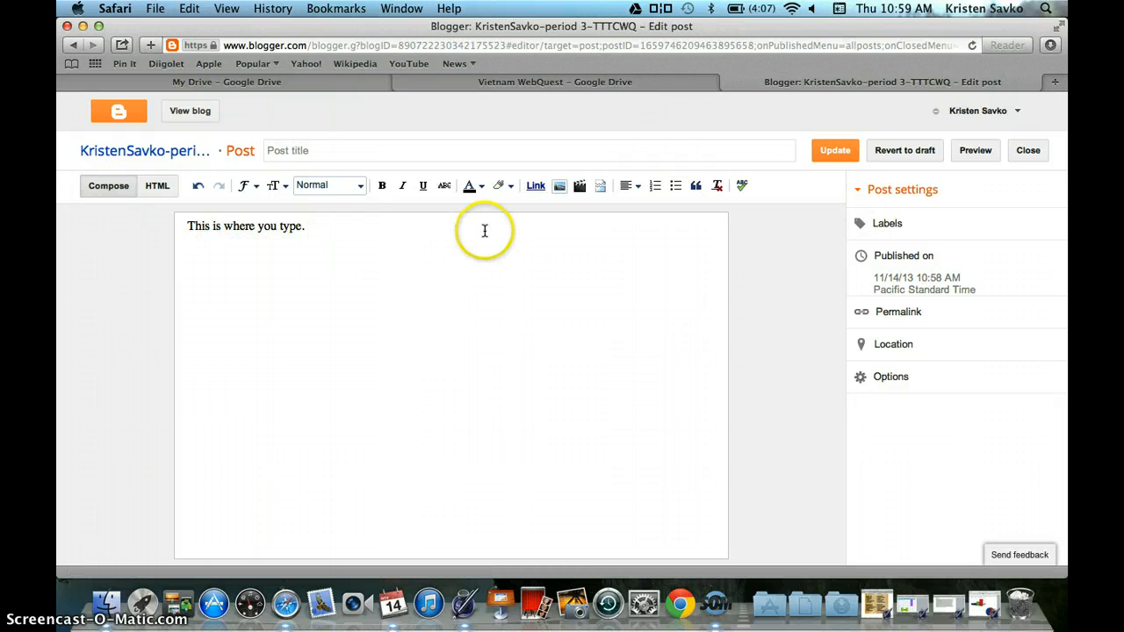
Preview the post down to its comment form and close the preview
left_click(974, 151)
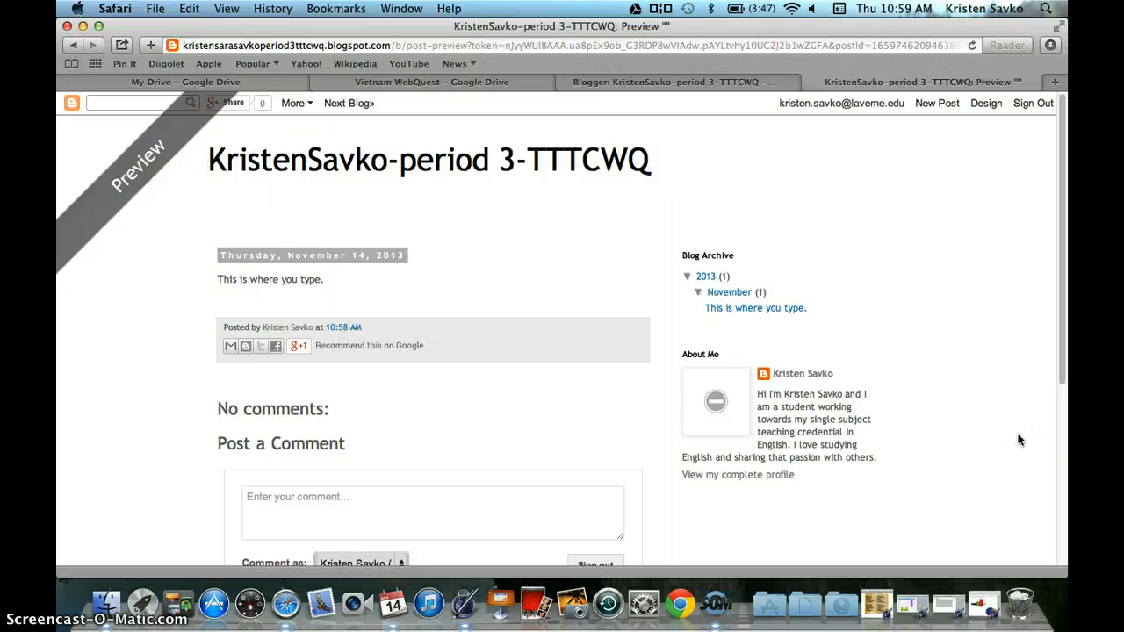
scroll(1019, 440, "down", 5)
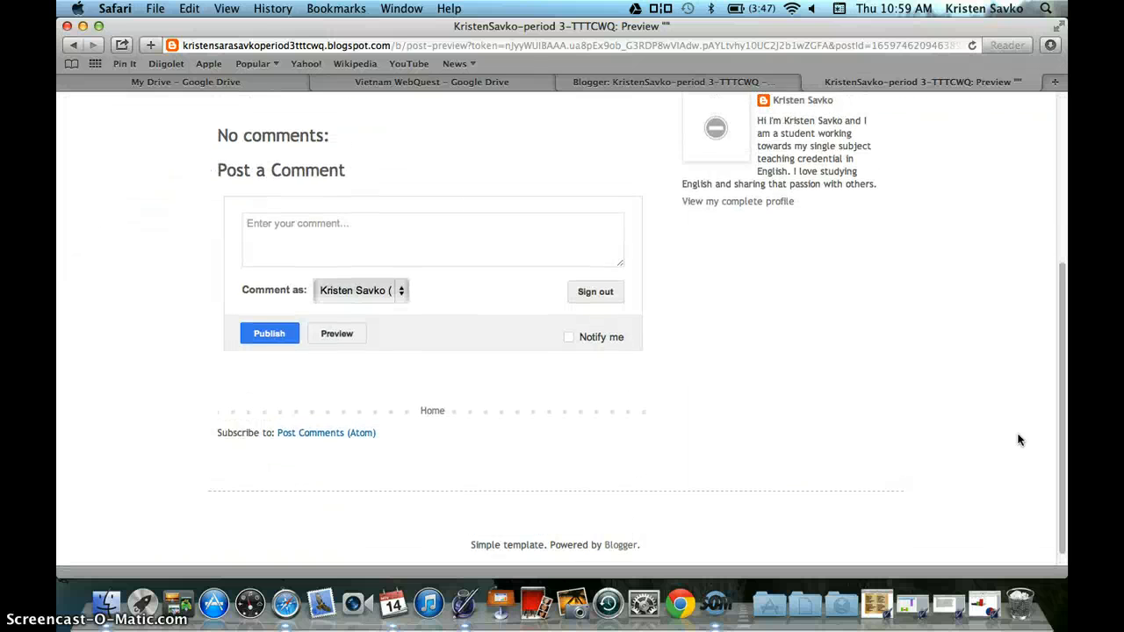
scroll(1019, 439, "up", 5)
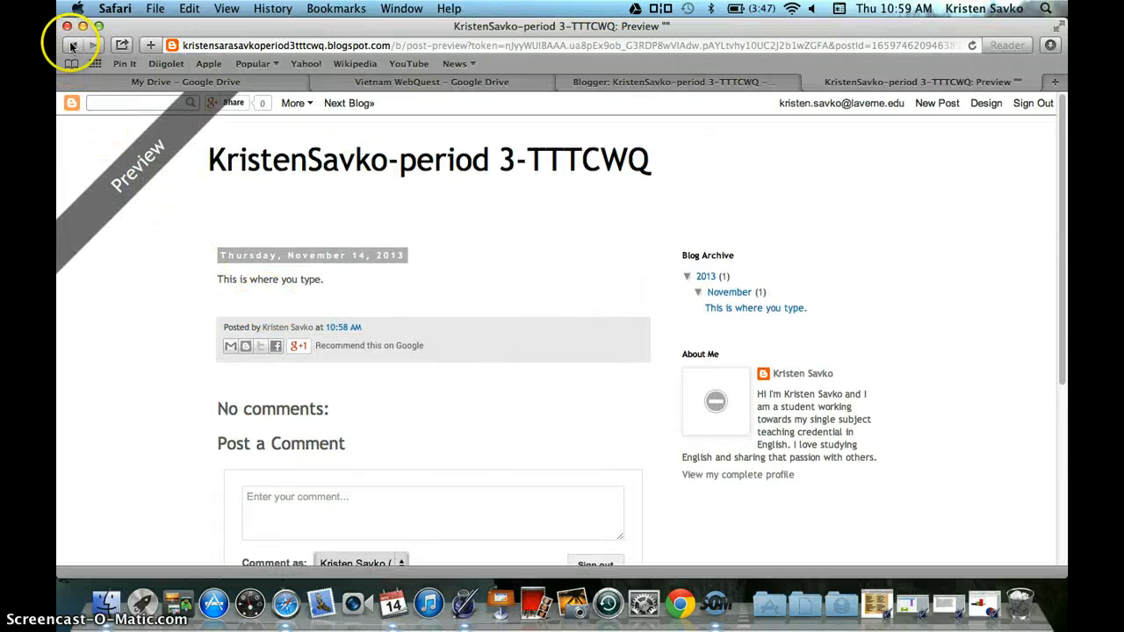
left_click(812, 82)
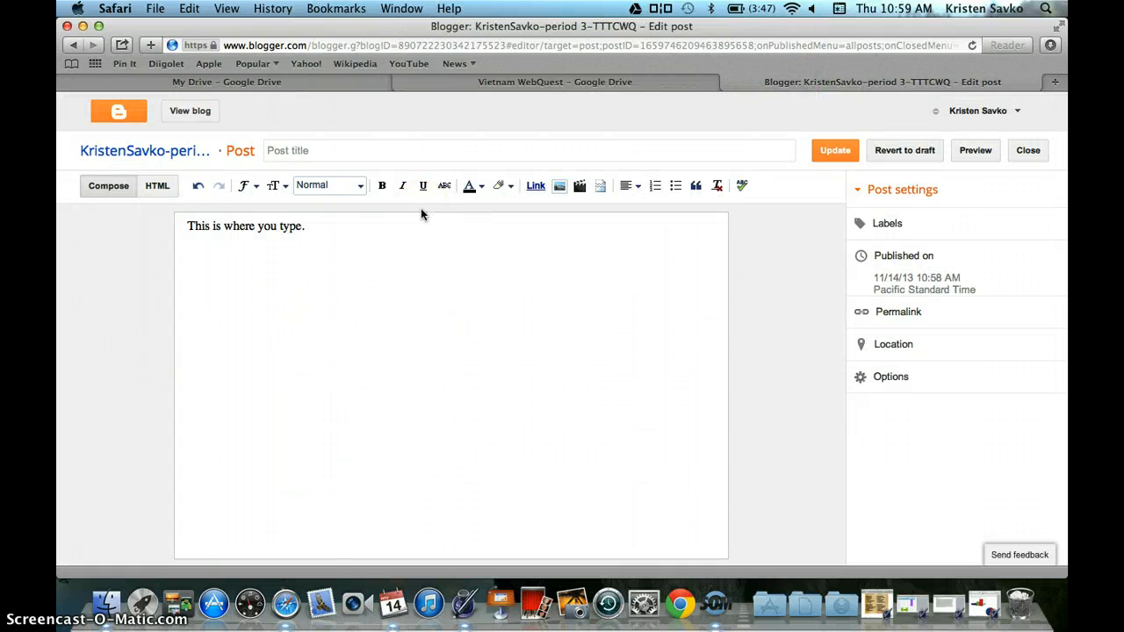
Update the published post, view the live blog and return to the posts list
left_click(831, 152)
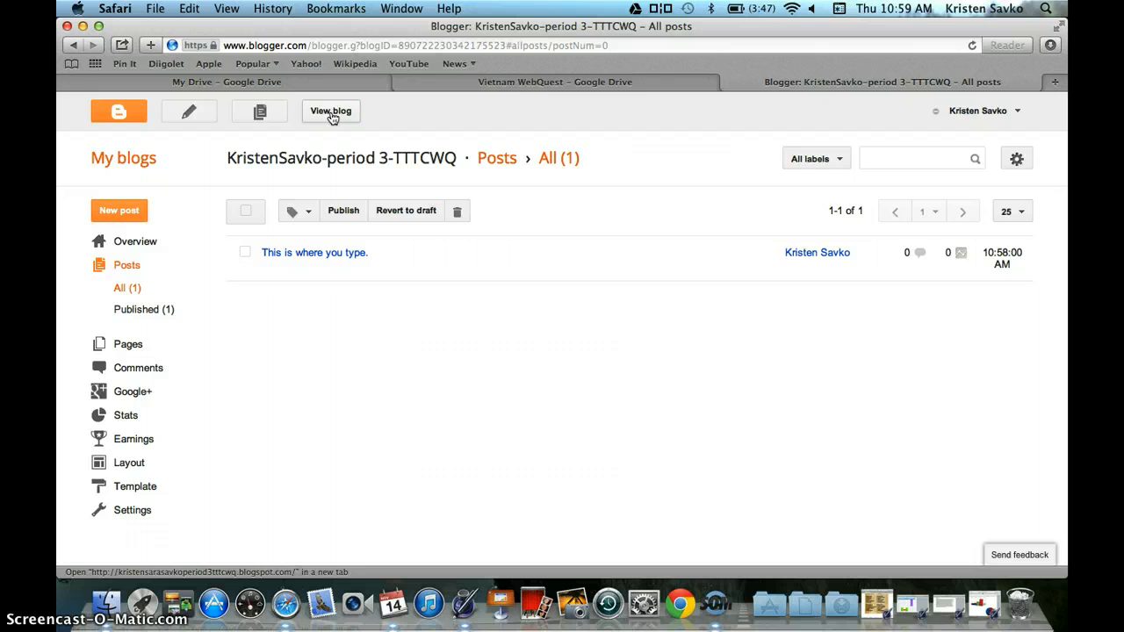
left_click(332, 115)
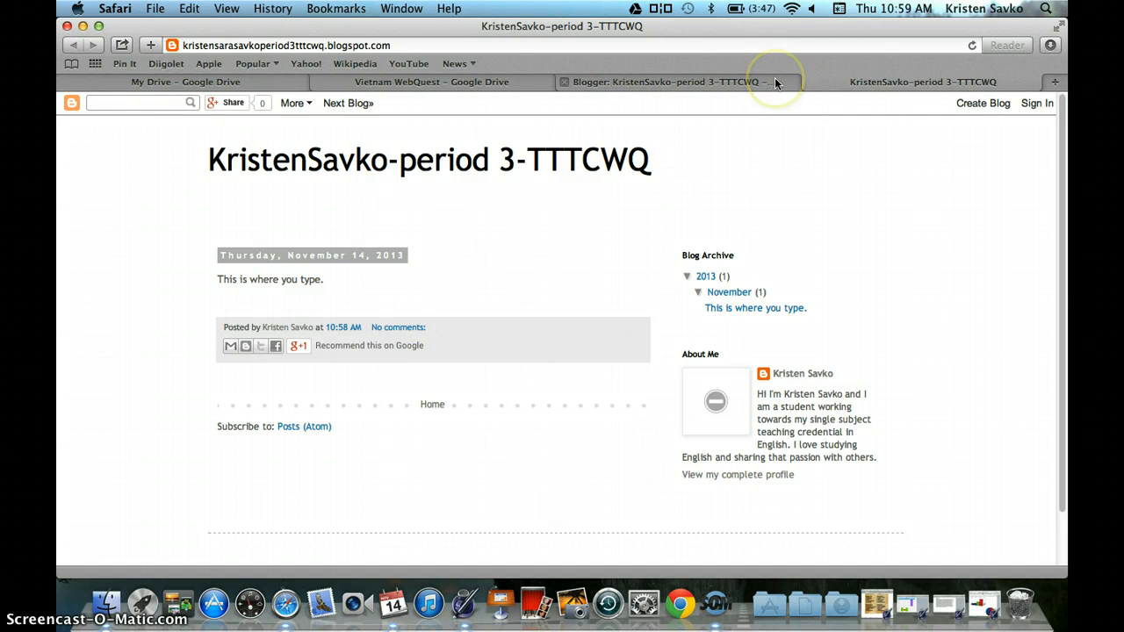
left_click(731, 82)
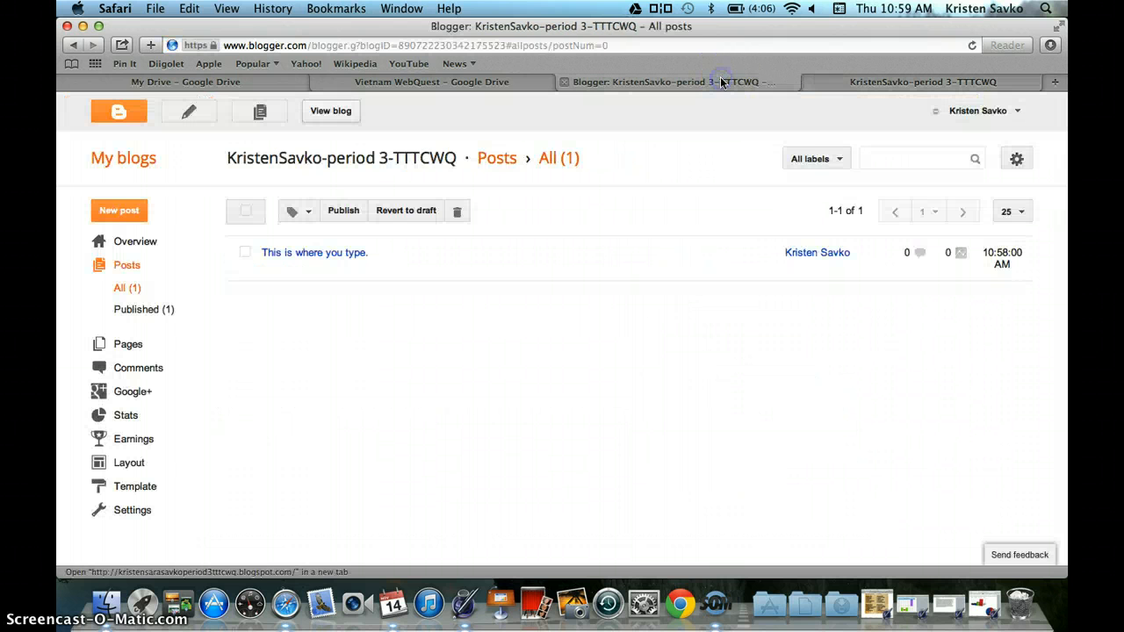
left_click(975, 112)
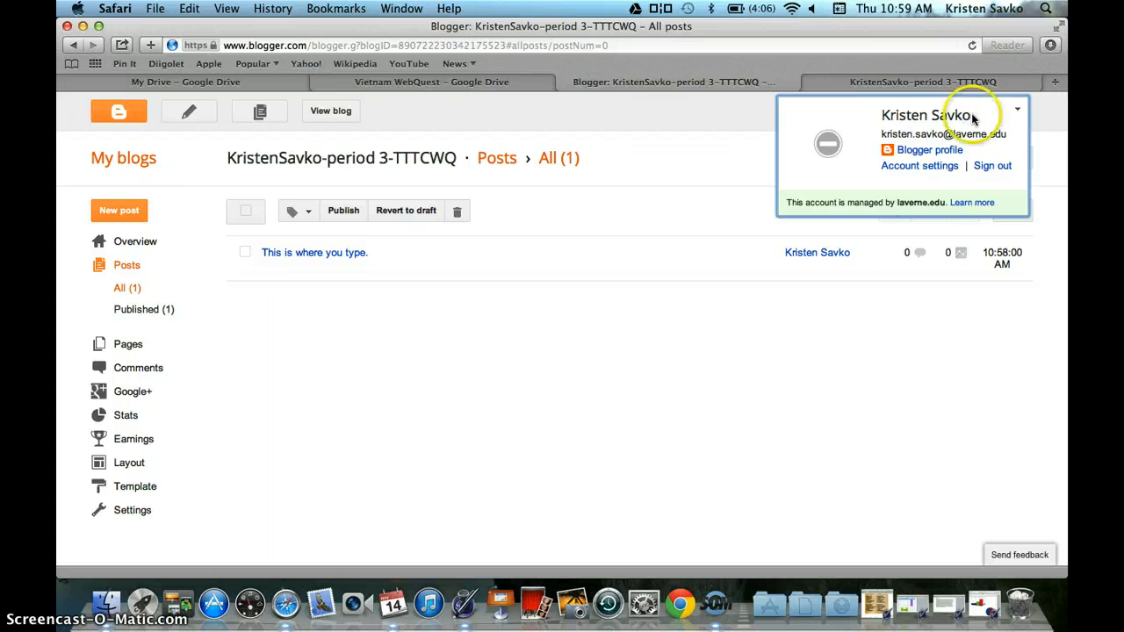
left_click(905, 405)
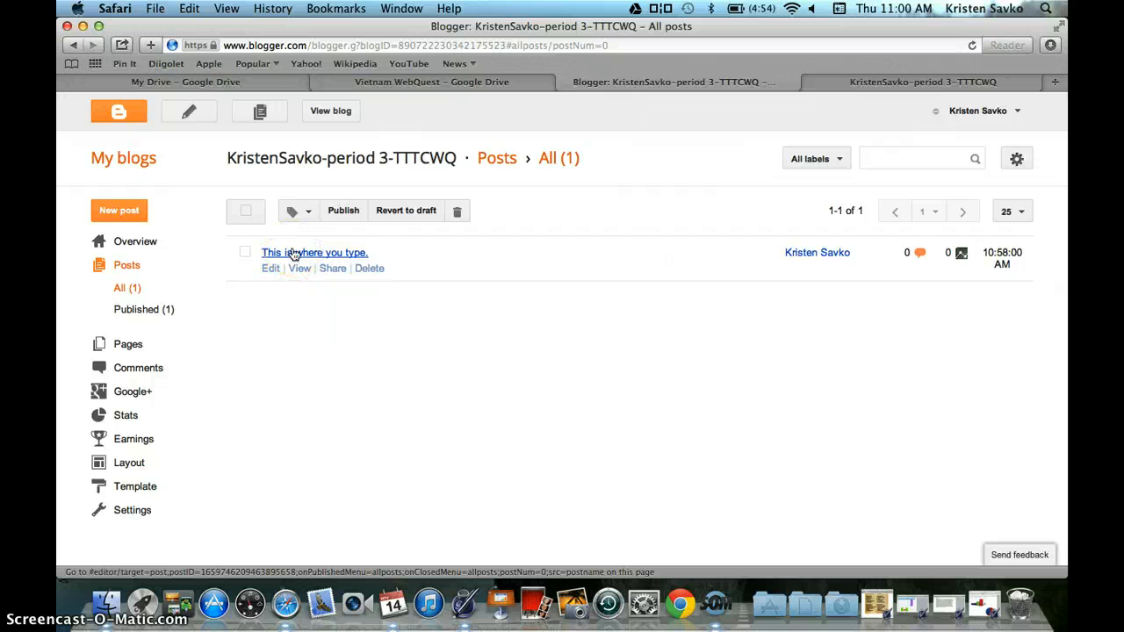
Create and publish a second post reading "Vietnam Song Blog" with "lkjsflsdkjf" on the line below
left_click(122, 213)
left_click(227, 230)
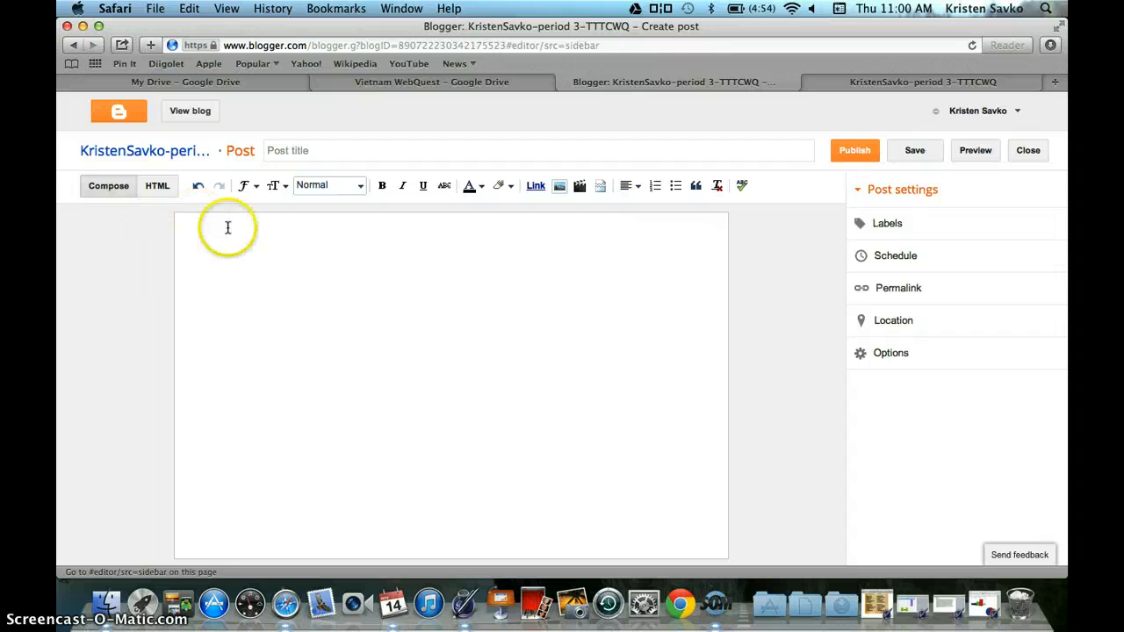
type("Vie")
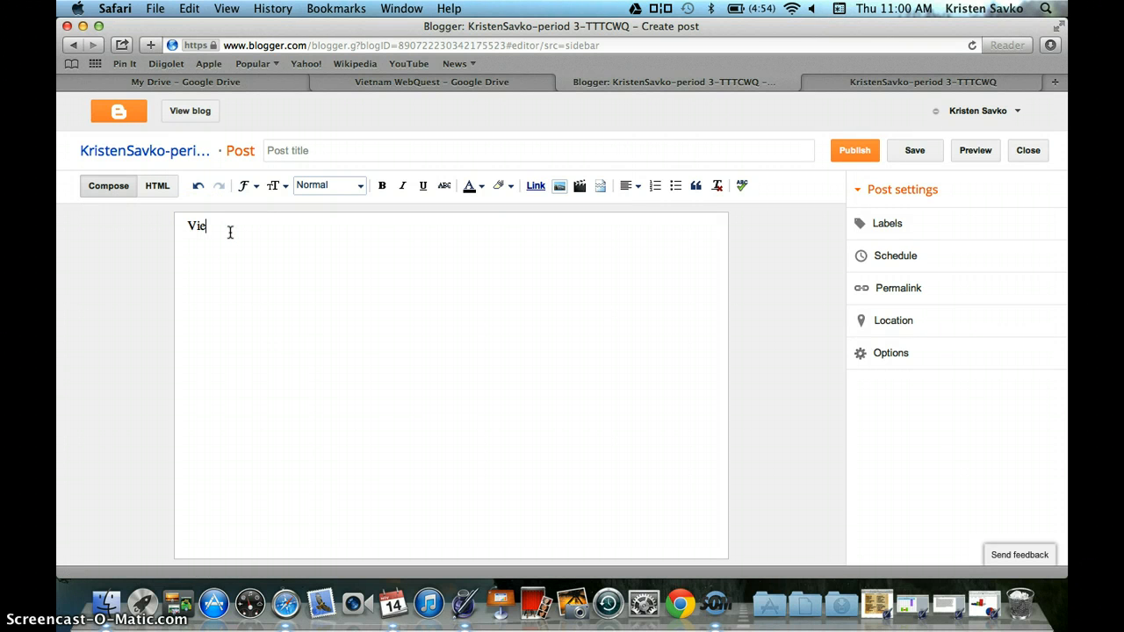
type("tnam Song")
key("BackSpace")
key("BackSpace")
key("BackSpace")
key("BackSpace")
key("BackSpace")
type("Song Blog")
key("Return")
type("lkjsflsdkjf")
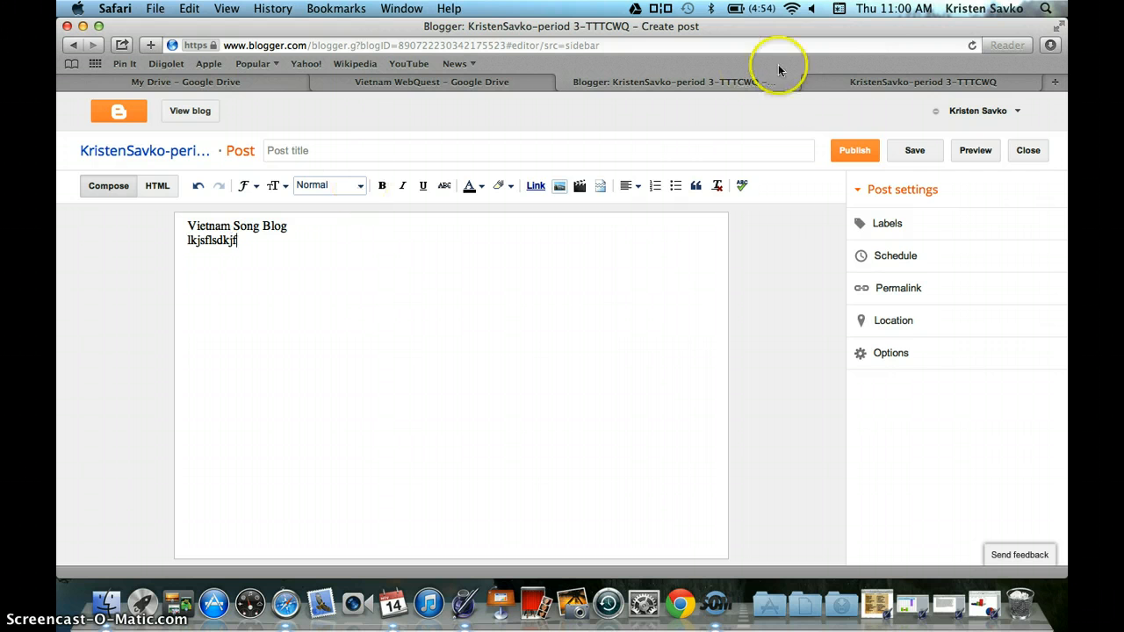
left_click(910, 159)
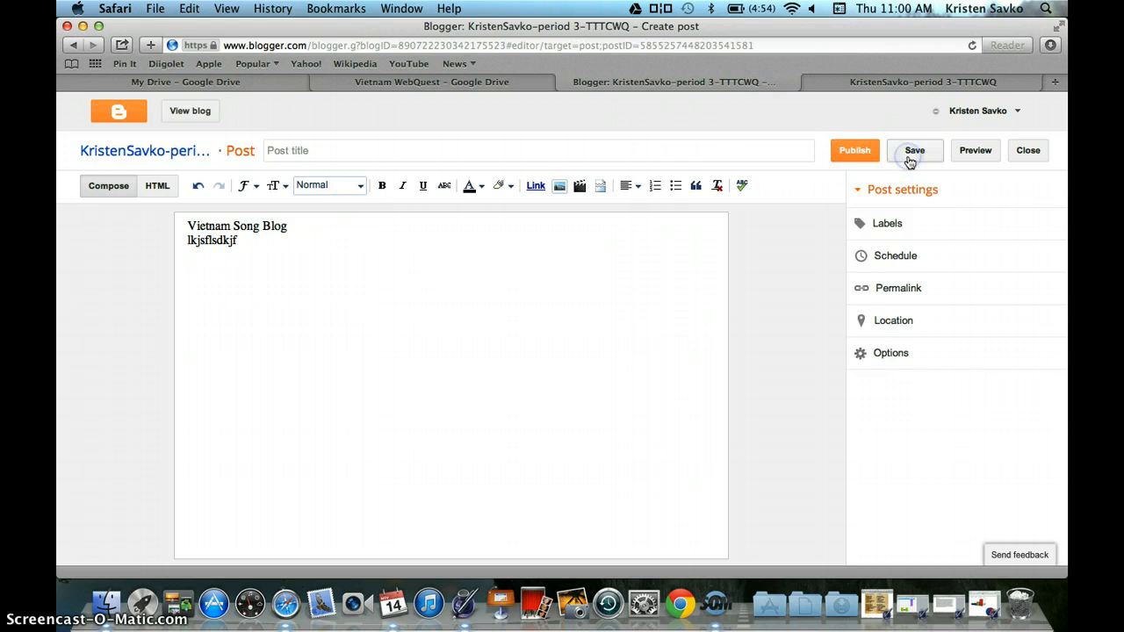
left_click(851, 153)
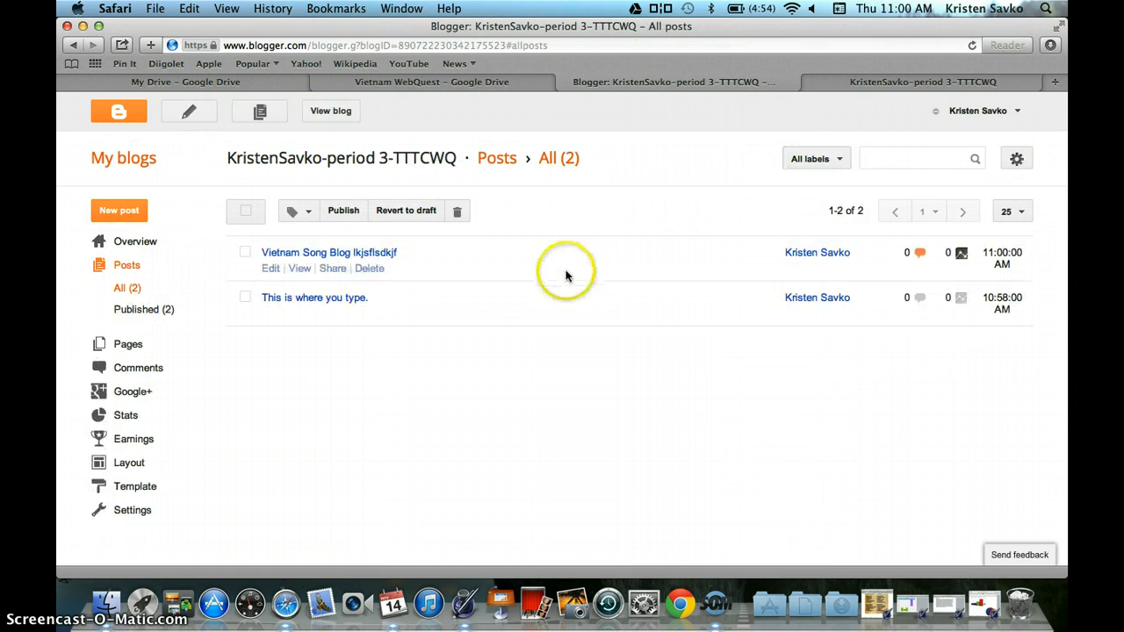
View both posts on the live blog, check the previously opened blog page and return to the posts list
left_click(331, 114)
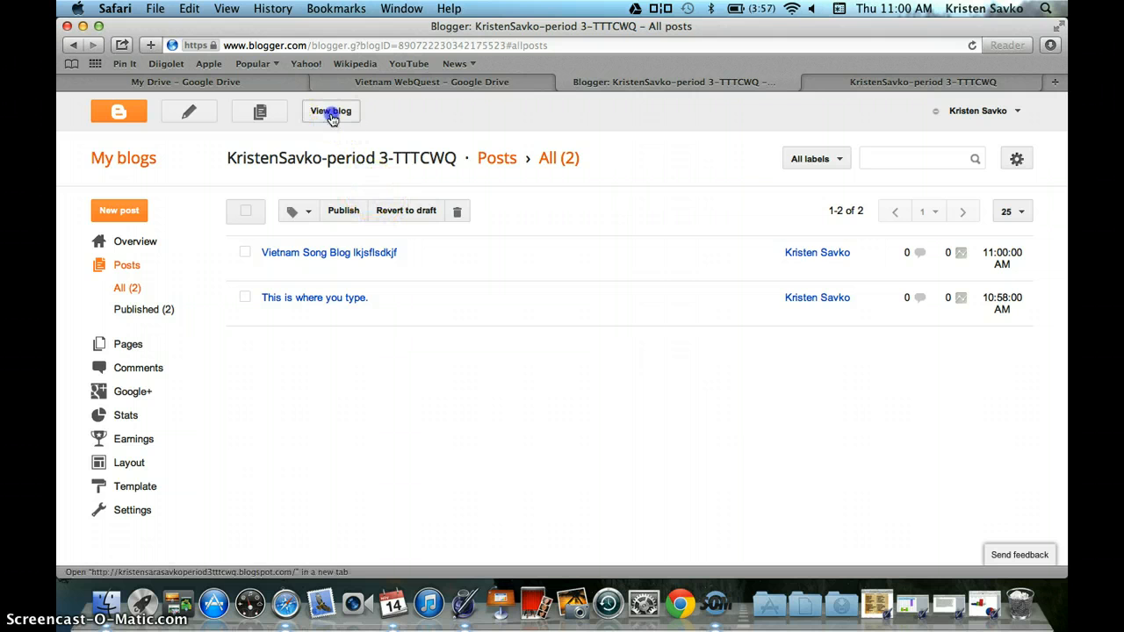
scroll(453, 423, "down", 3)
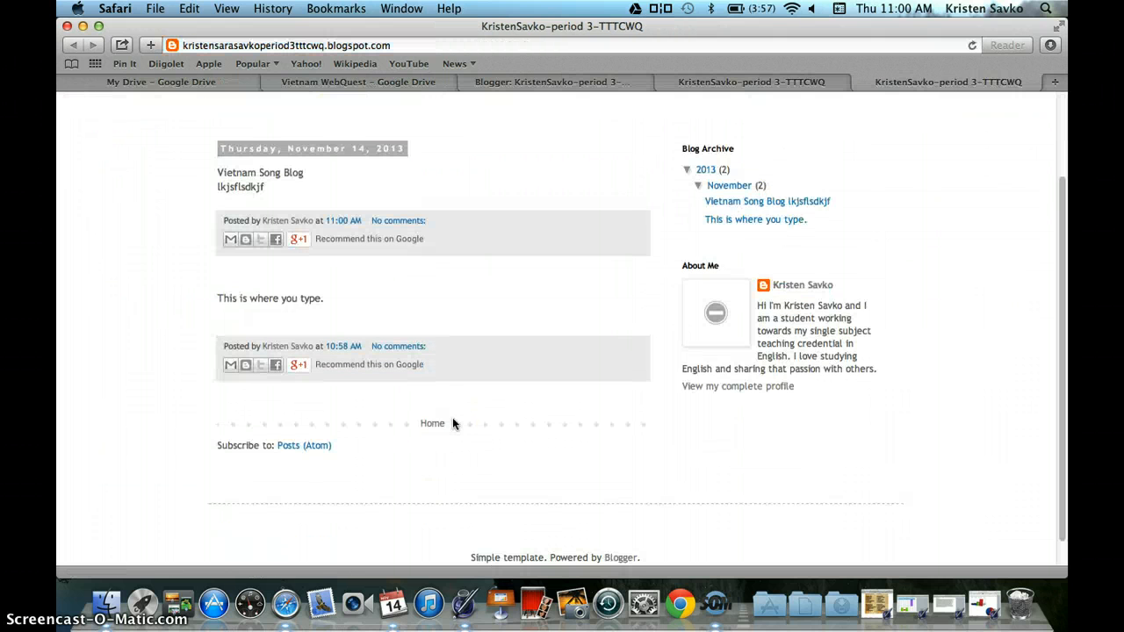
scroll(452, 424, "up", 3)
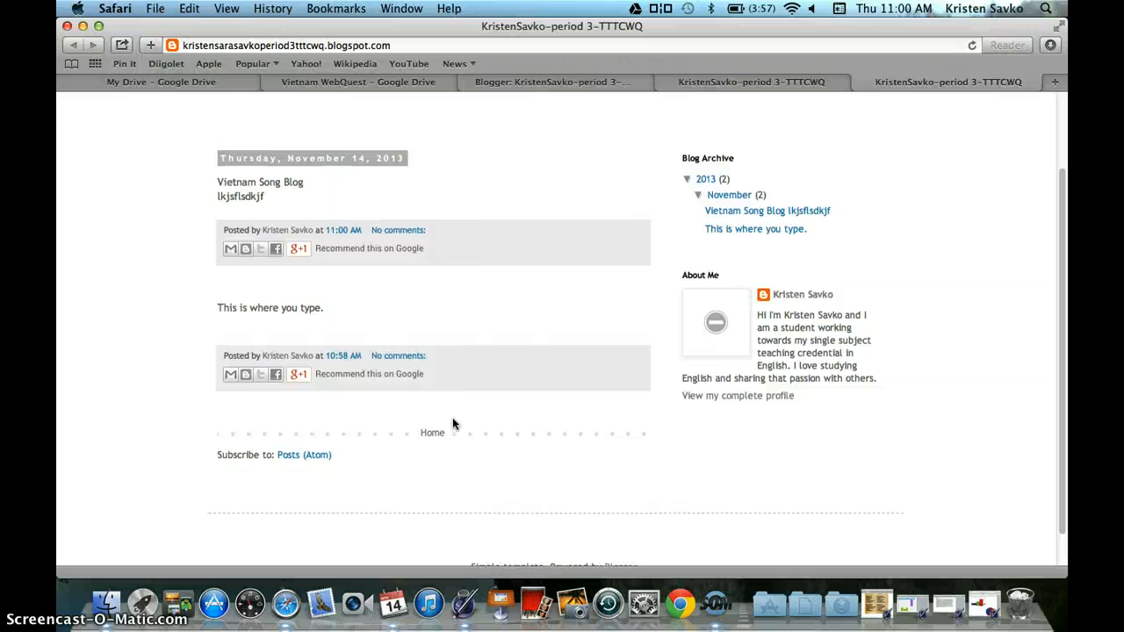
left_click(830, 83)
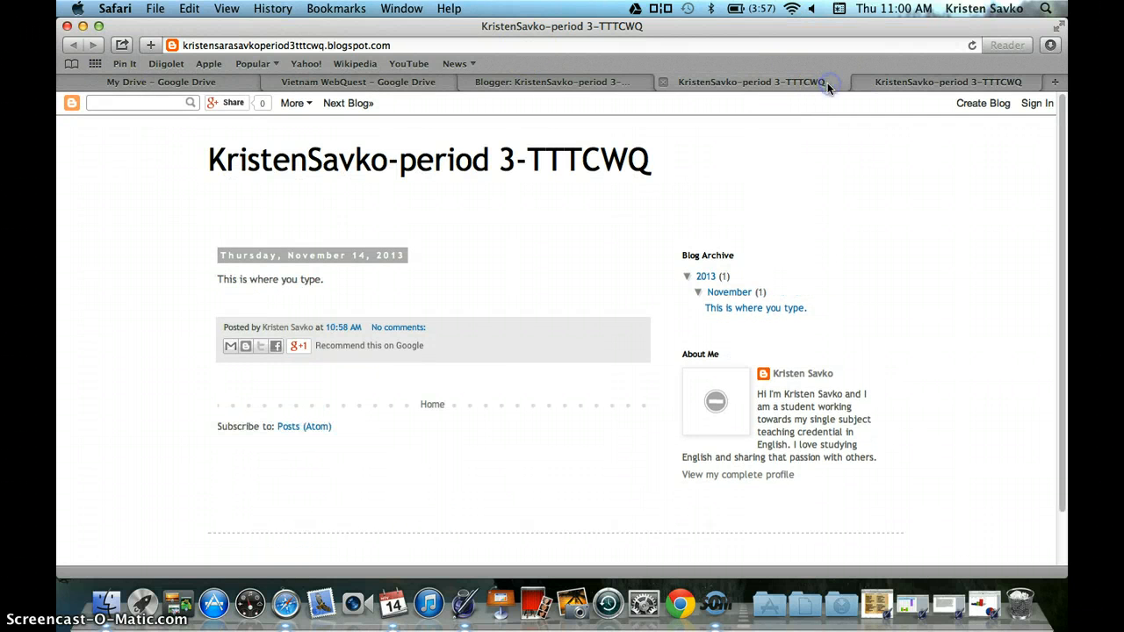
left_click(580, 82)
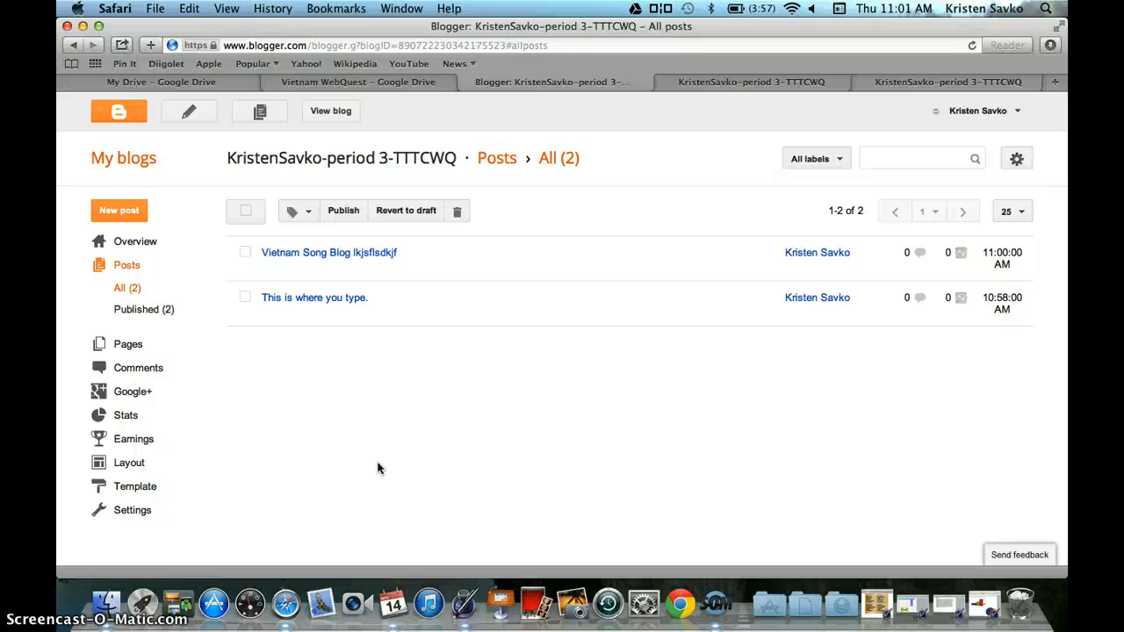
left_click(714, 606)
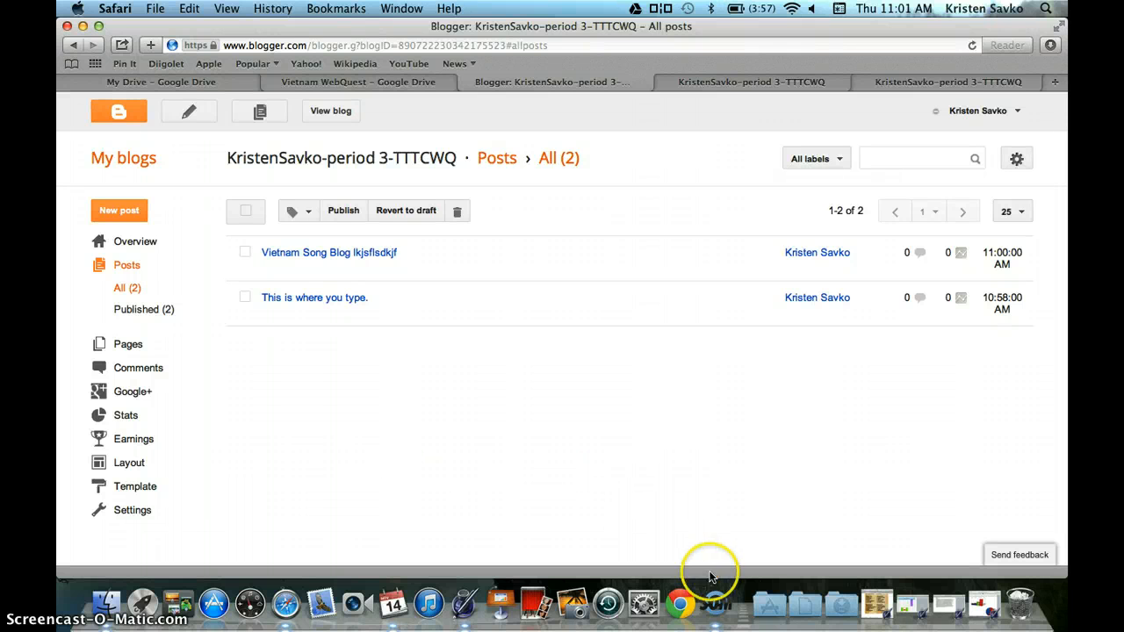